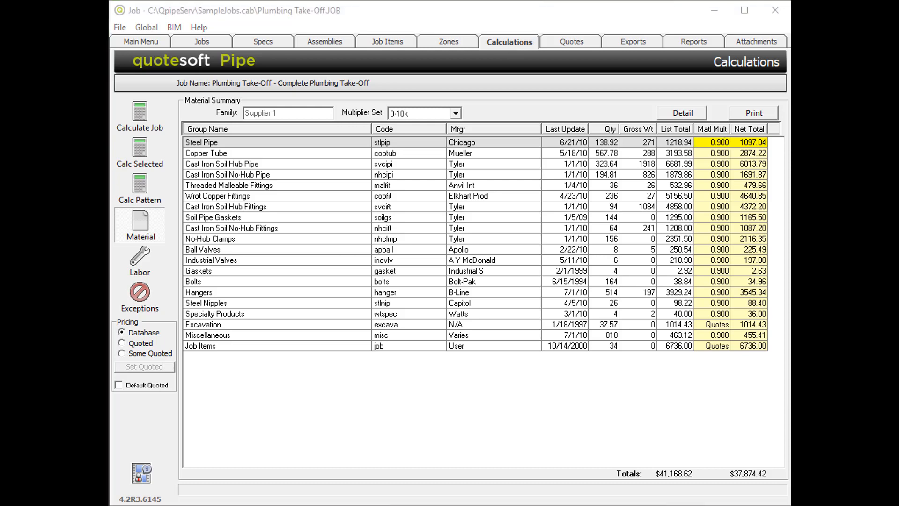
- Review the job's material summary and then its labor hours
{"action": "left_click", "coordinate": [143, 224]}
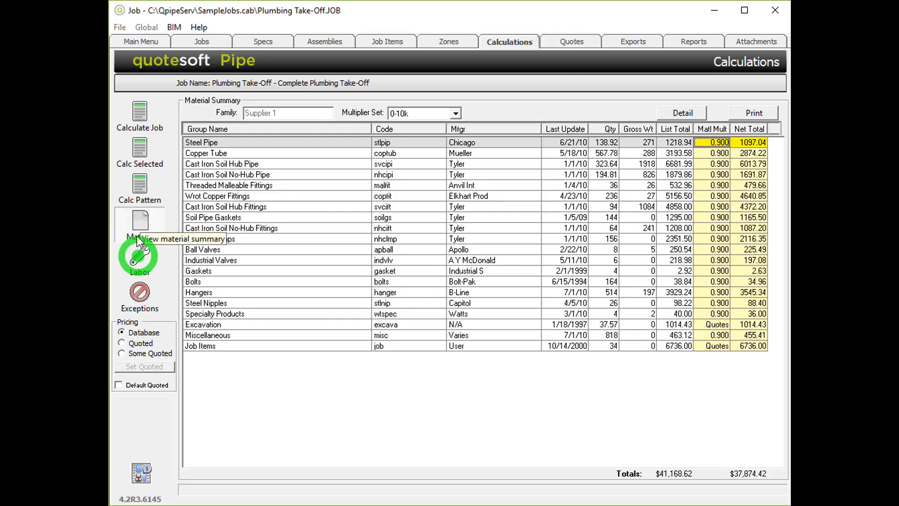
{"action": "left_click", "coordinate": [139, 257]}
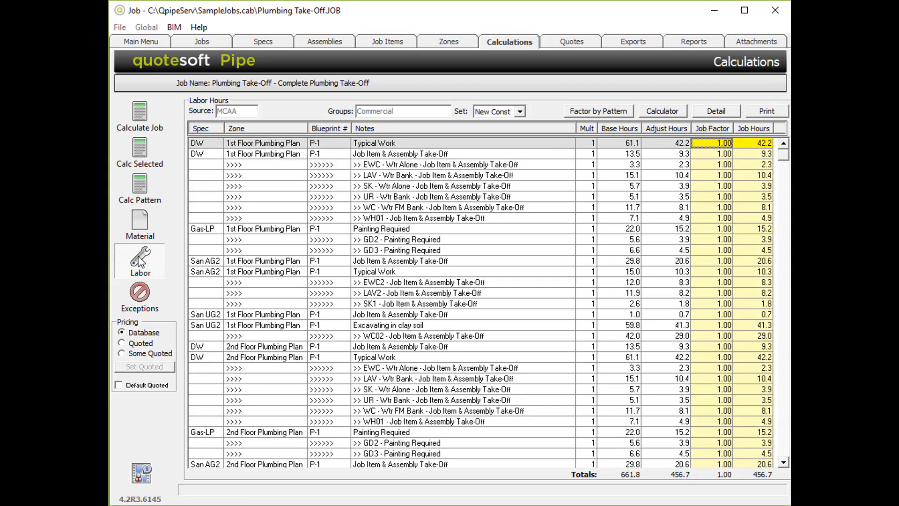
- Review the job's zones list and return to the empty calculations screen
{"action": "left_click", "coordinate": [449, 43]}
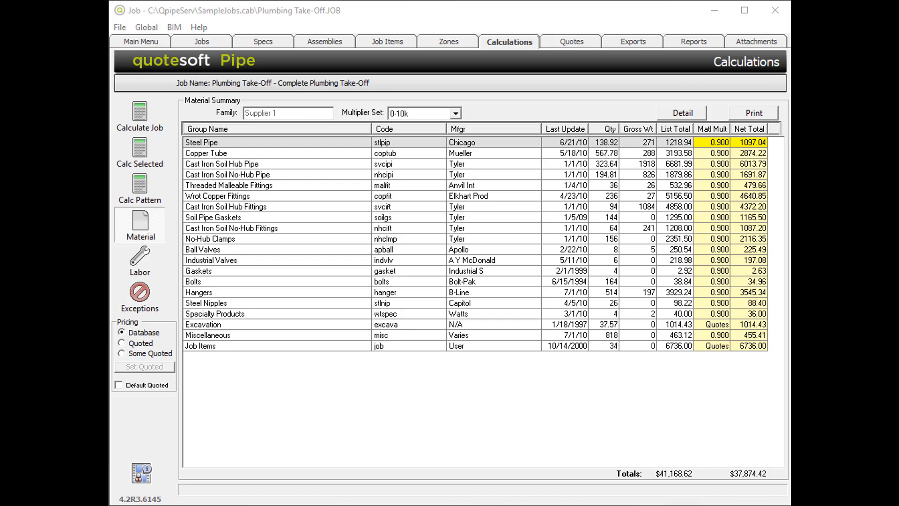
{"action": "left_click", "coordinate": [448, 43]}
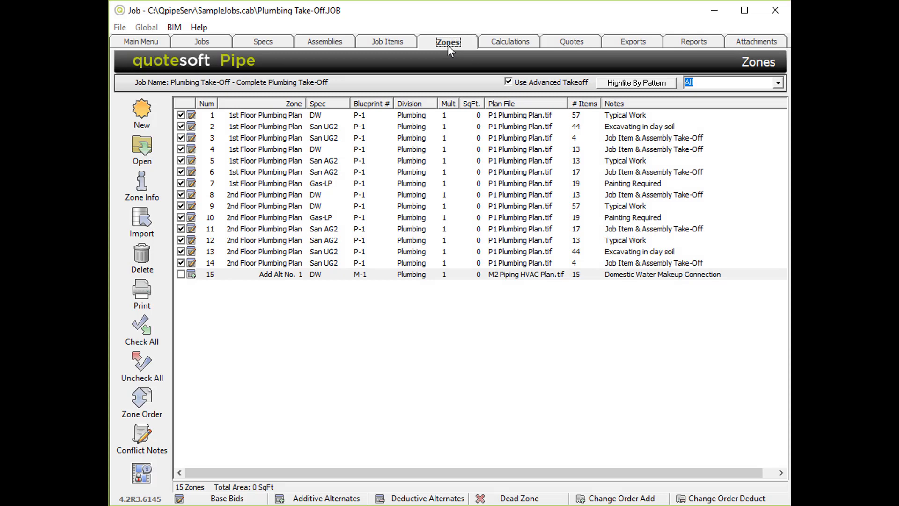
{"action": "left_click", "coordinate": [510, 43]}
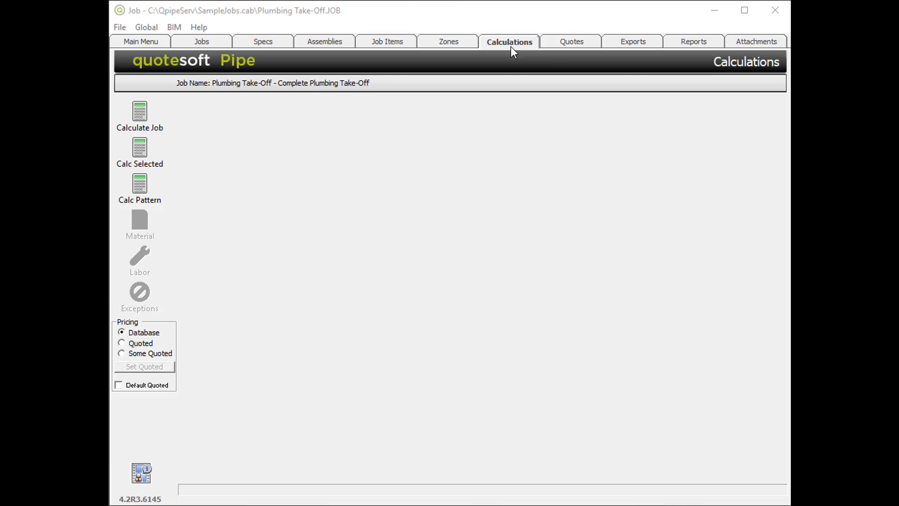
{"action": "left_click", "coordinate": [510, 47]}
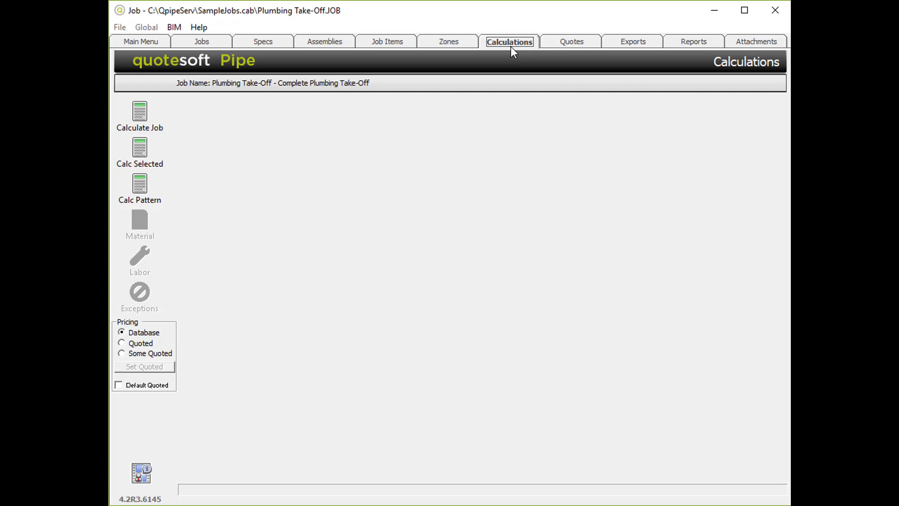
{"action": "left_click", "coordinate": [450, 44]}
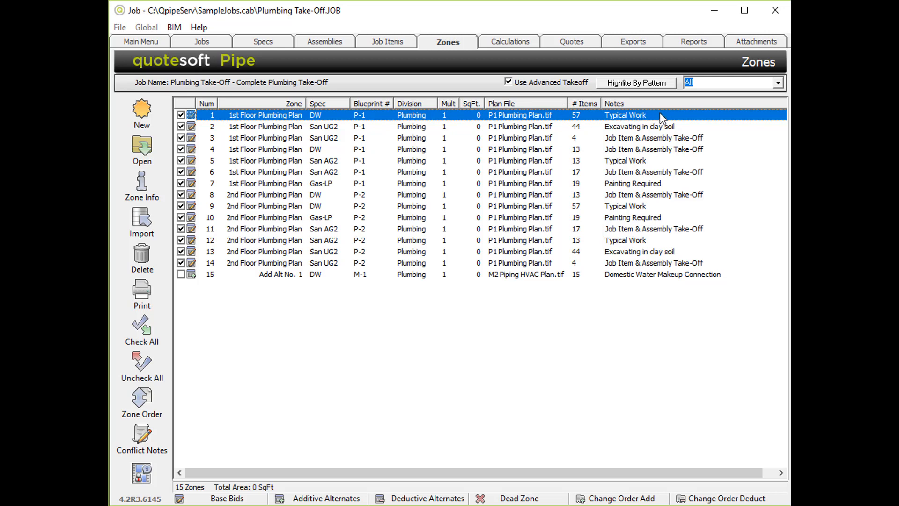
{"action": "left_click", "coordinate": [511, 43]}
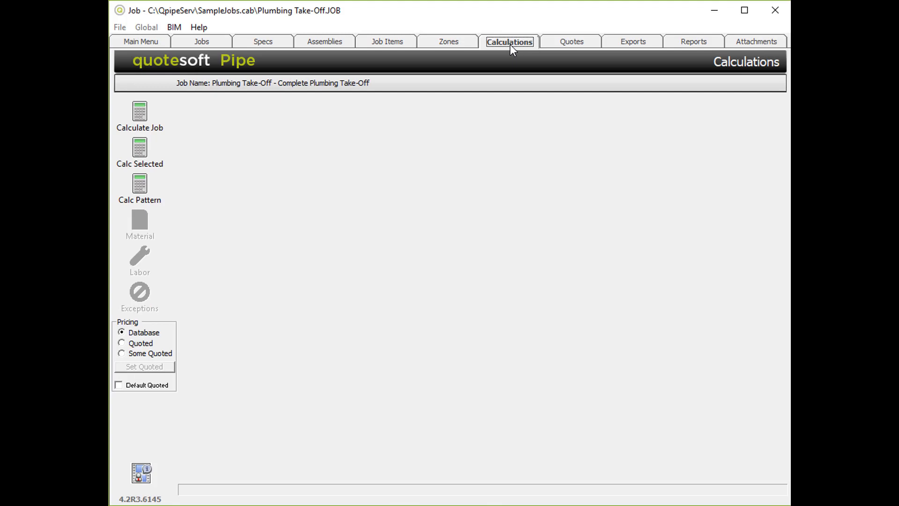
- Calculate the whole job and review its material summary and labor hours
{"action": "left_click", "coordinate": [154, 111]}
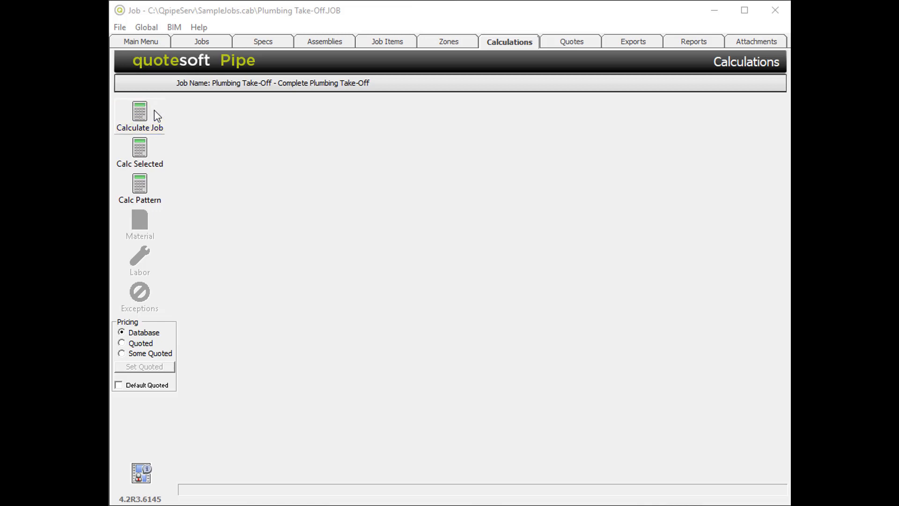
{"action": "left_click", "coordinate": [154, 112]}
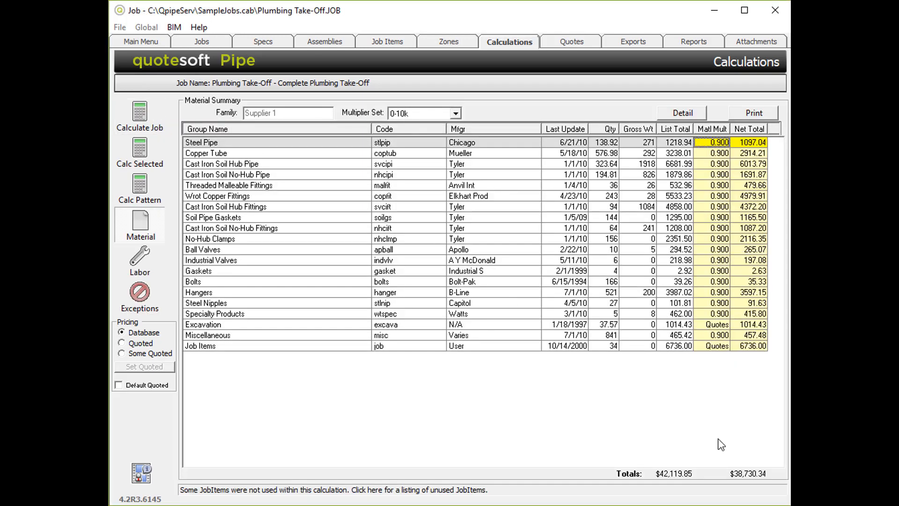
{"action": "left_click", "coordinate": [142, 259]}
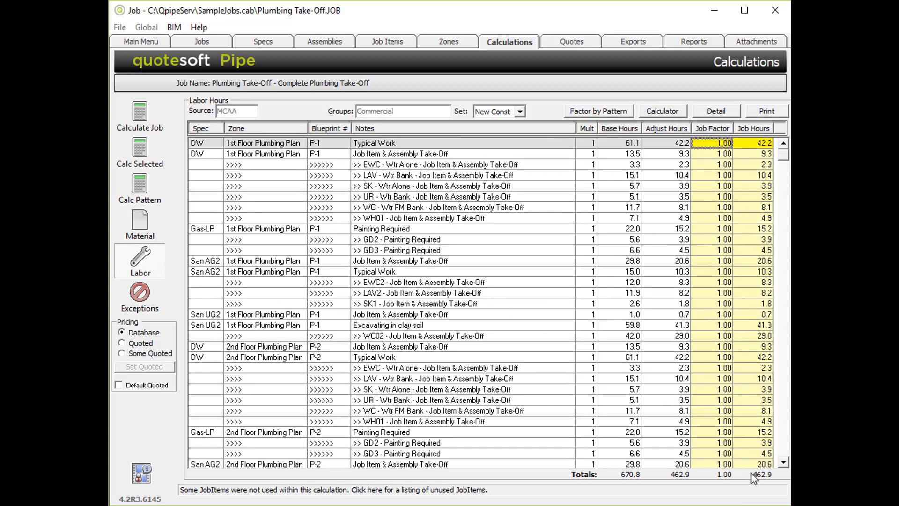
- Select zone rows in the zones list and run Calc Selected
{"action": "left_click", "coordinate": [451, 42]}
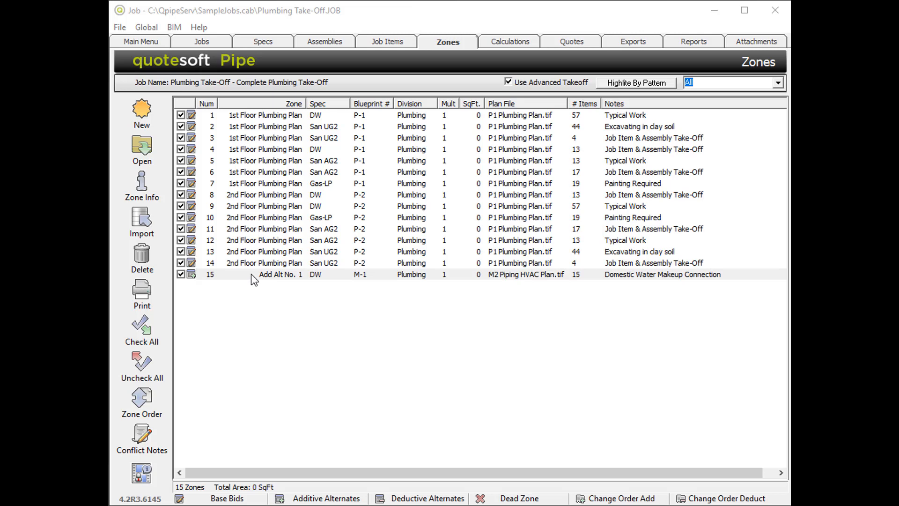
{"action": "left_click", "coordinate": [235, 118]}
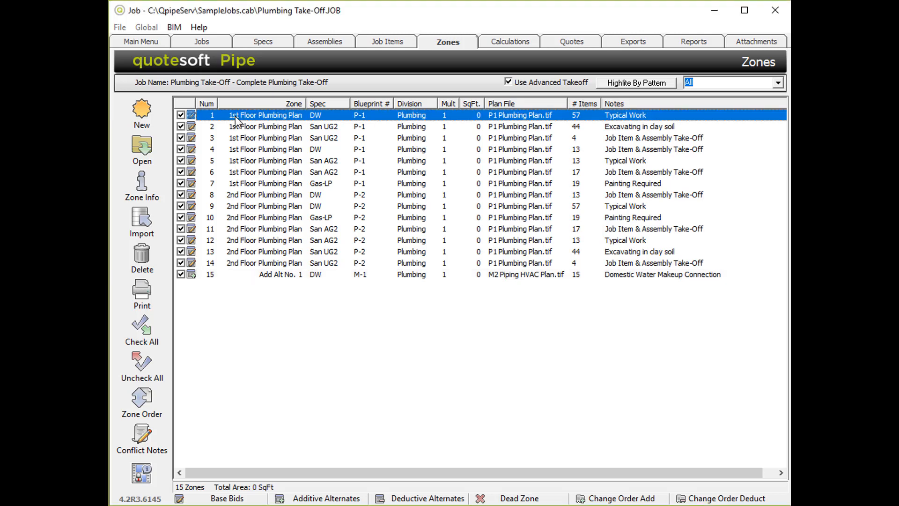
{"action": "left_click", "coordinate": [249, 276]}
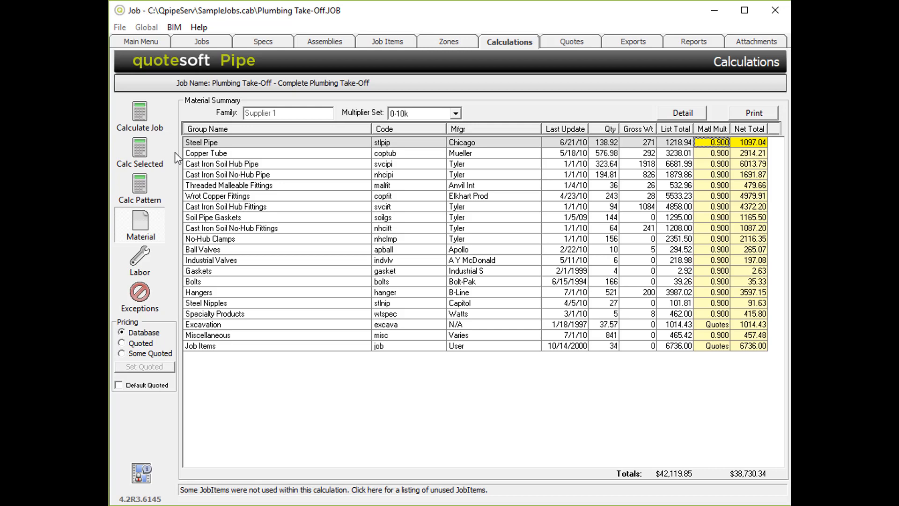
{"action": "left_click", "coordinate": [158, 153]}
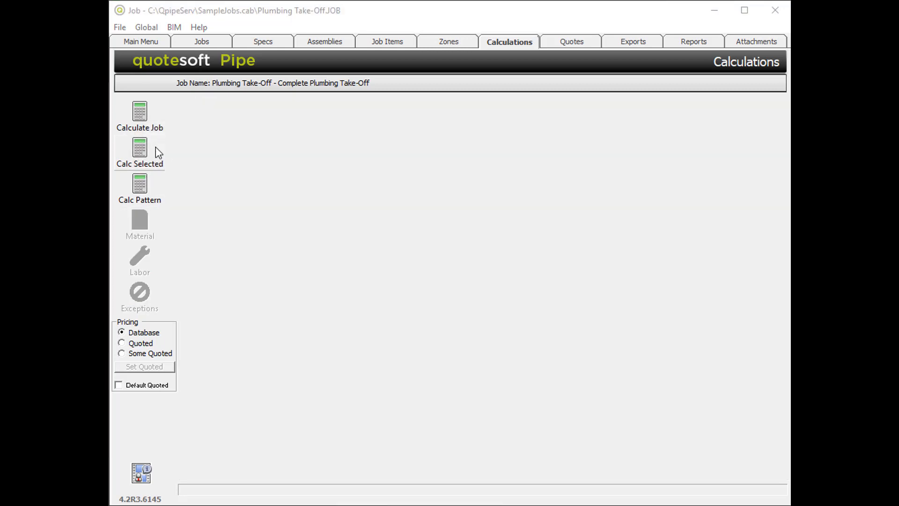
- Uncheck the Add Alt No. 1 zone and calculate only the checked zones, reviewing the material totals
{"action": "left_click", "coordinate": [448, 43]}
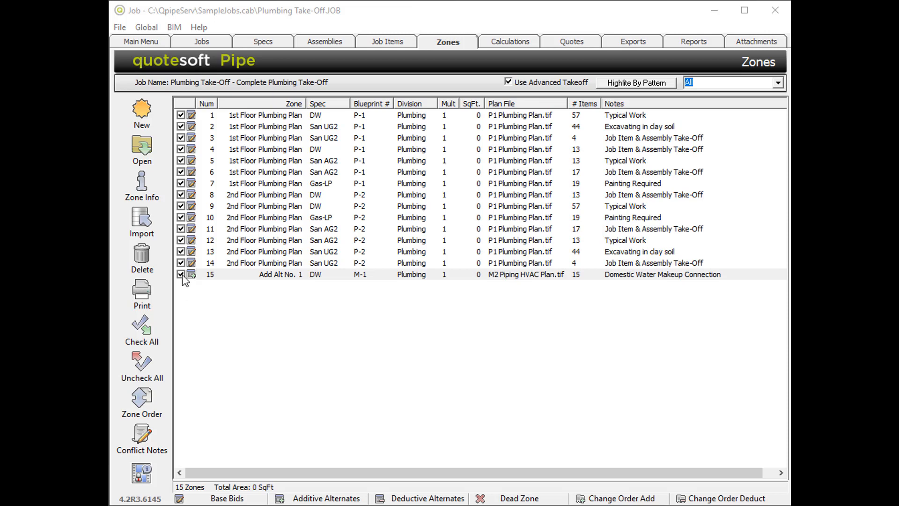
{"action": "left_click", "coordinate": [180, 275]}
{"action": "left_click", "coordinate": [507, 44]}
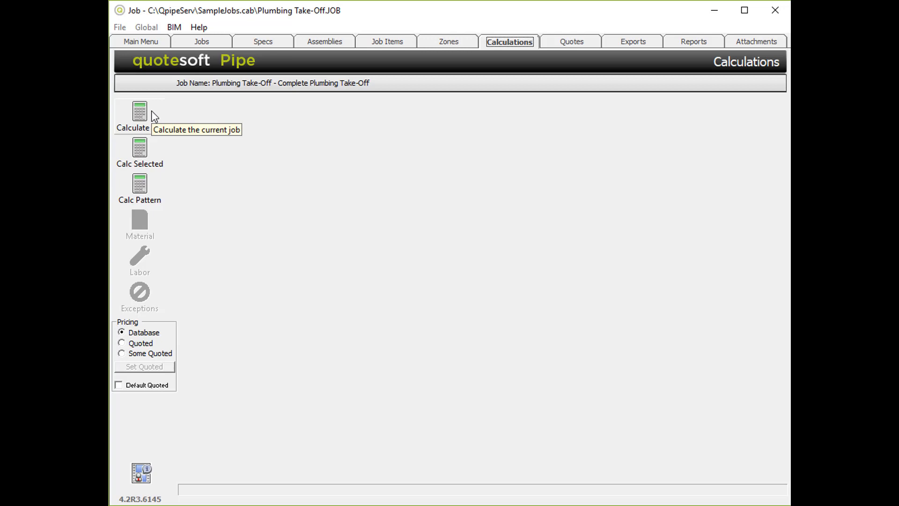
{"action": "left_click", "coordinate": [149, 151]}
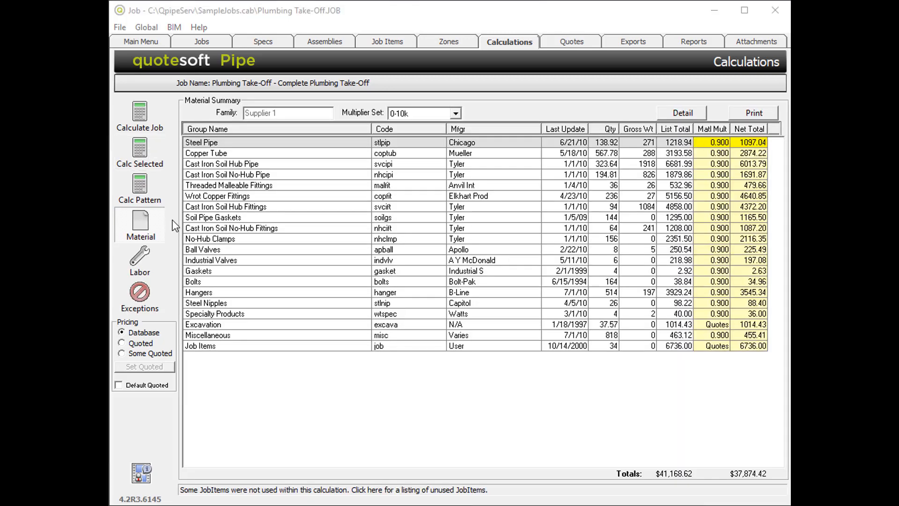
{"action": "left_click", "coordinate": [745, 476]}
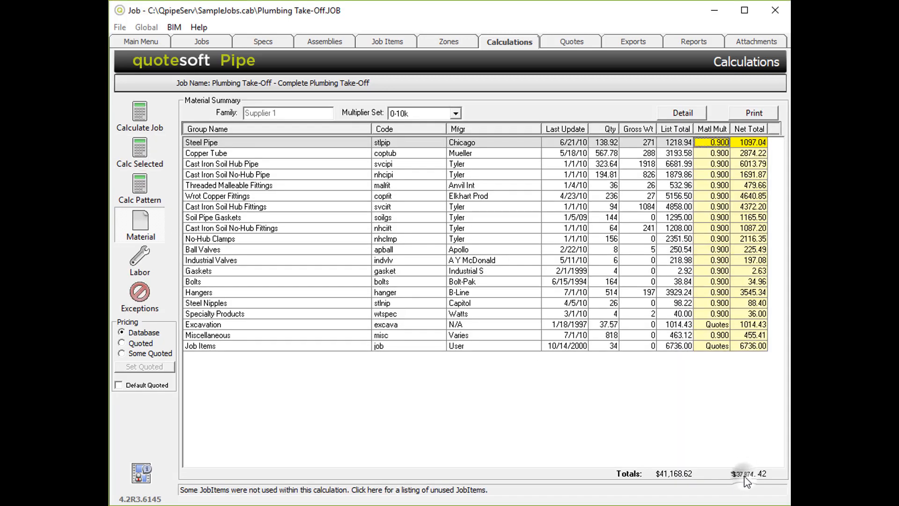
- Uncheck all zones and check only the Add Alt No. 1 zone
{"action": "left_click", "coordinate": [141, 260]}
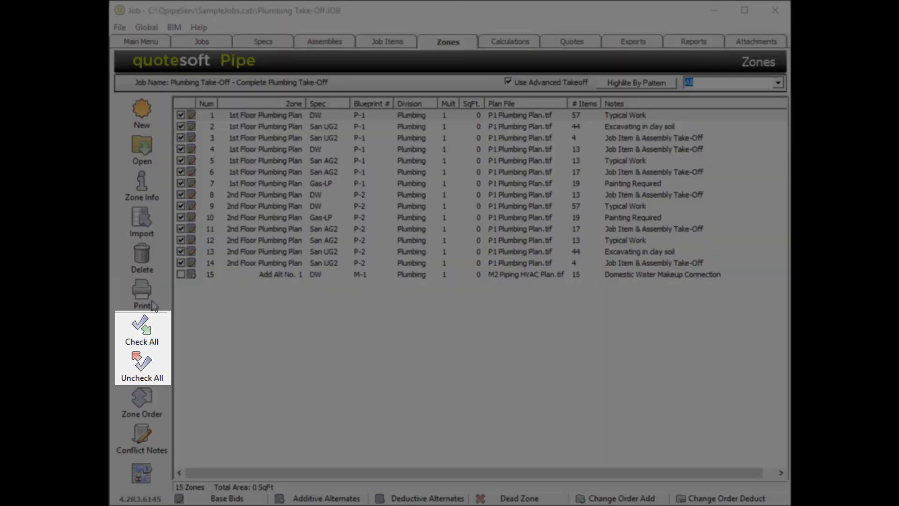
{"action": "left_click", "coordinate": [143, 368]}
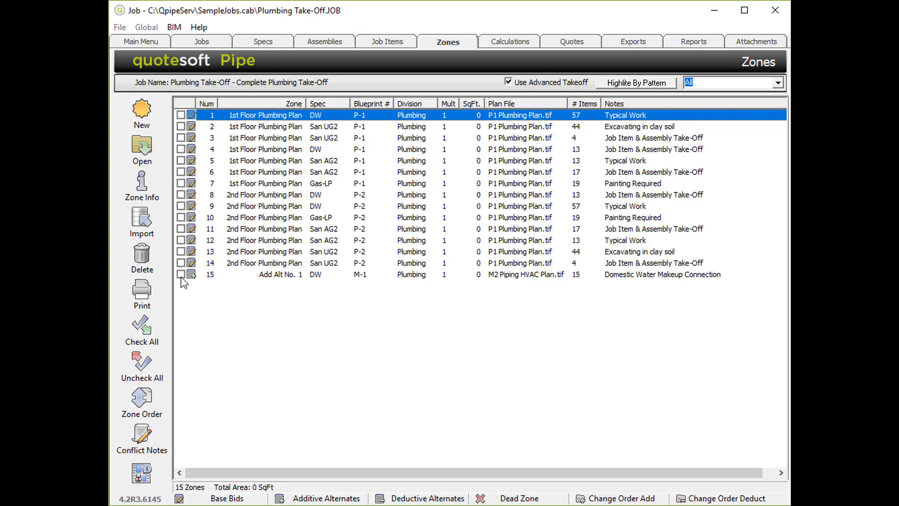
{"action": "left_click", "coordinate": [181, 274]}
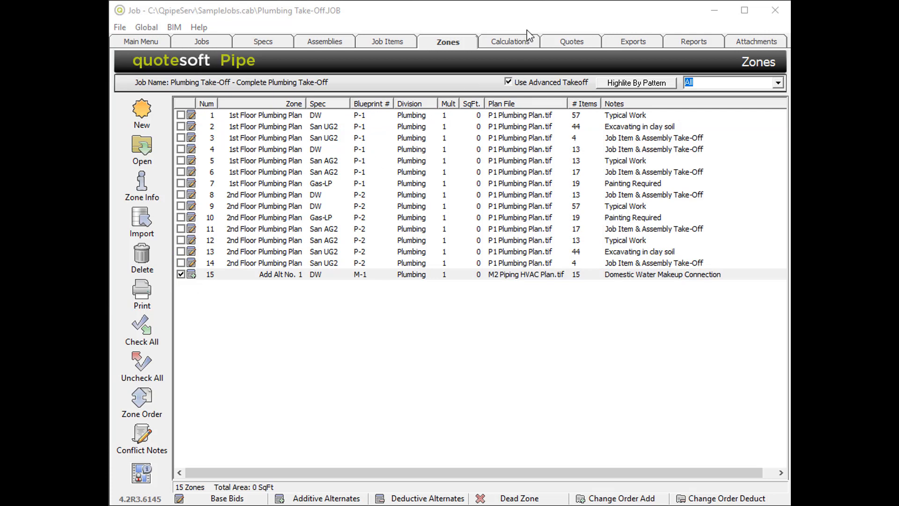
- Calculate the selected alternate zone and review its material and labor totals
{"action": "left_click", "coordinate": [512, 42]}
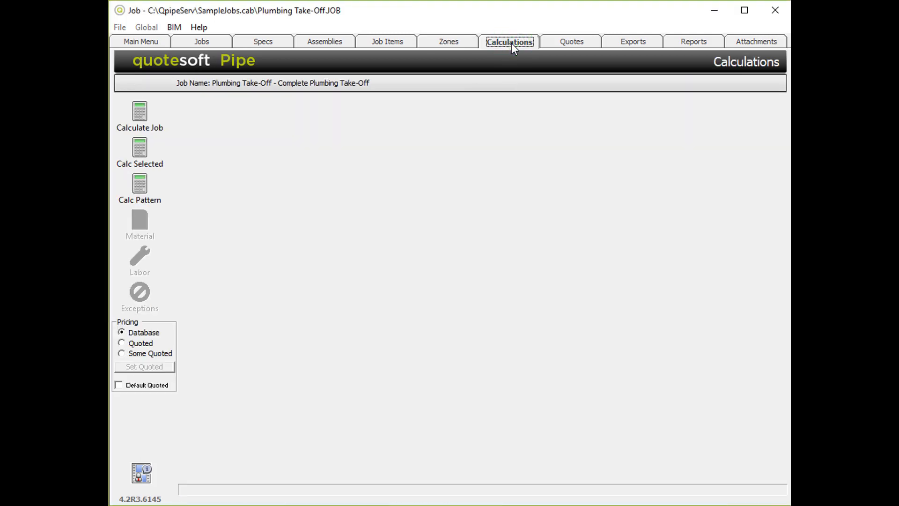
{"action": "left_click", "coordinate": [142, 152]}
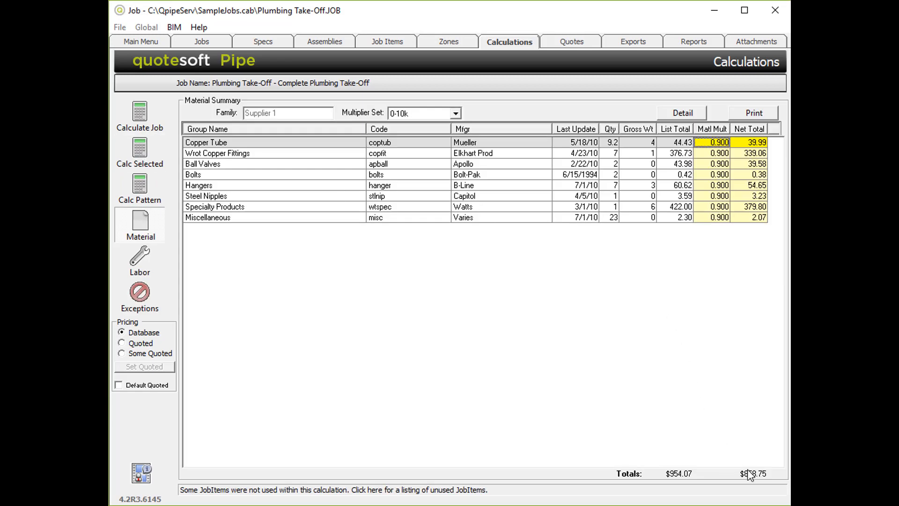
{"action": "left_click", "coordinate": [753, 480]}
{"action": "left_click", "coordinate": [143, 267]}
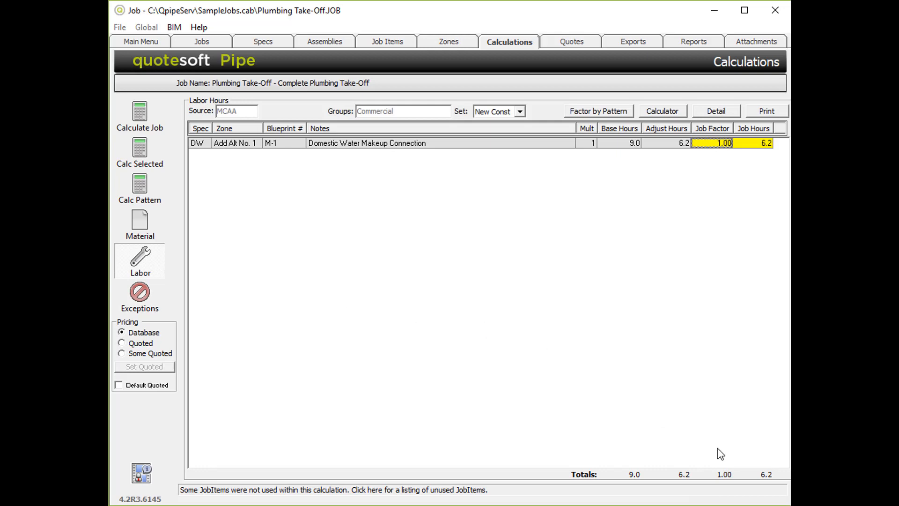
{"action": "left_click", "coordinate": [769, 478]}
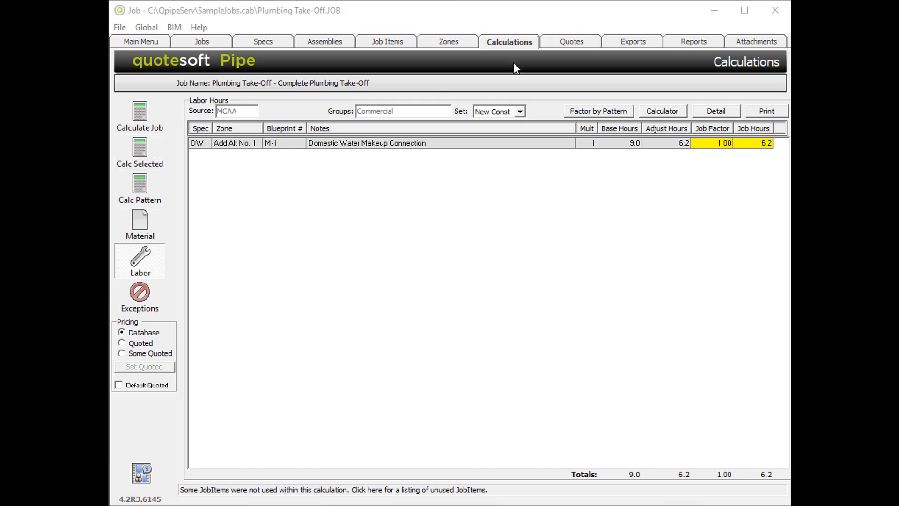
{"action": "left_click", "coordinate": [449, 44]}
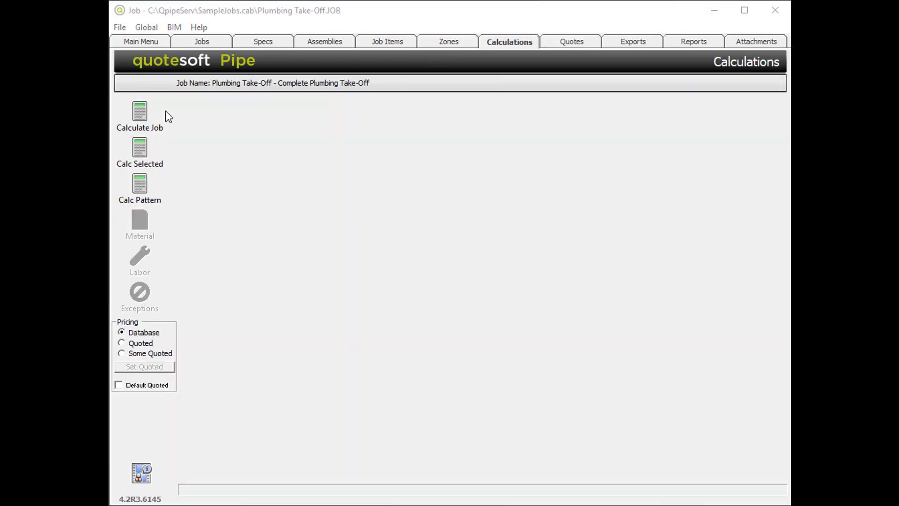
{"action": "left_click", "coordinate": [165, 111]}
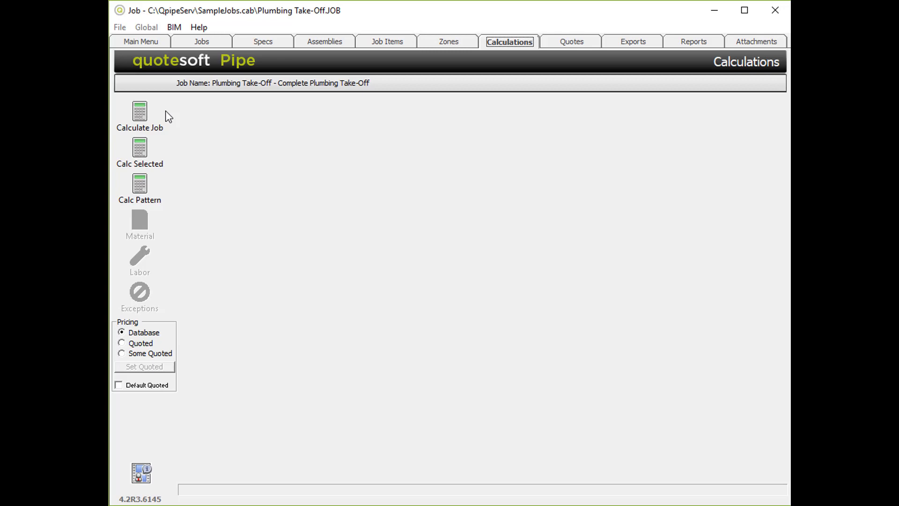
{"action": "left_click", "coordinate": [168, 148]}
{"action": "left_click", "coordinate": [164, 183]}
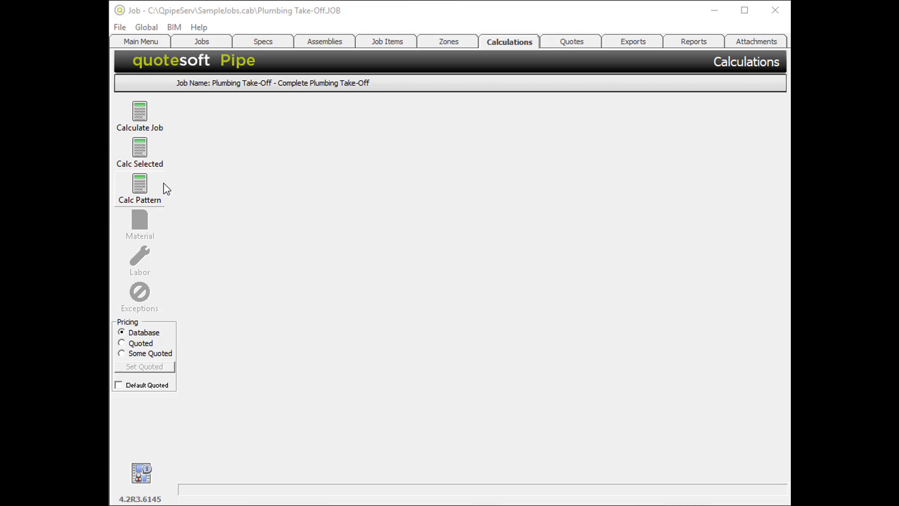
{"action": "left_click", "coordinate": [169, 191]}
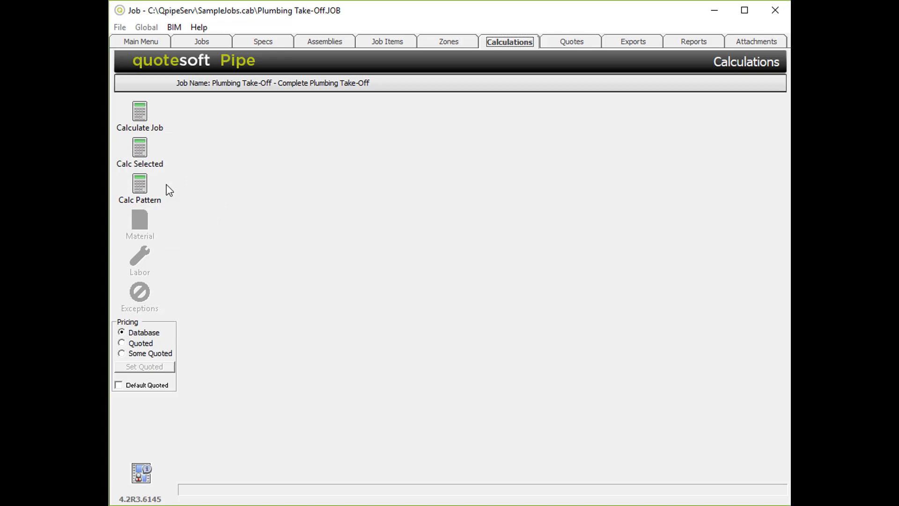
- Open Calc Pattern and set the selection pattern's zone type to Additive Alternate, then confirm
{"action": "left_click", "coordinate": [157, 188]}
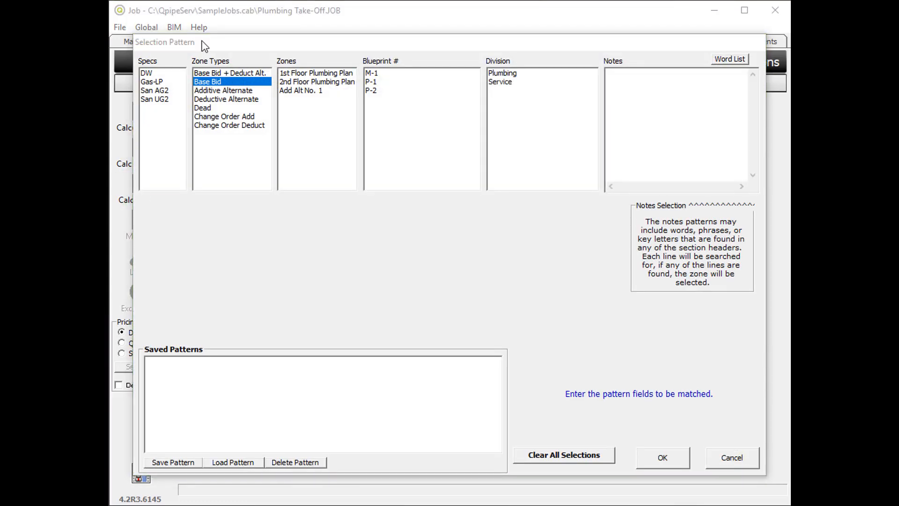
{"action": "left_click", "coordinate": [203, 42]}
{"action": "left_click", "coordinate": [676, 457]}
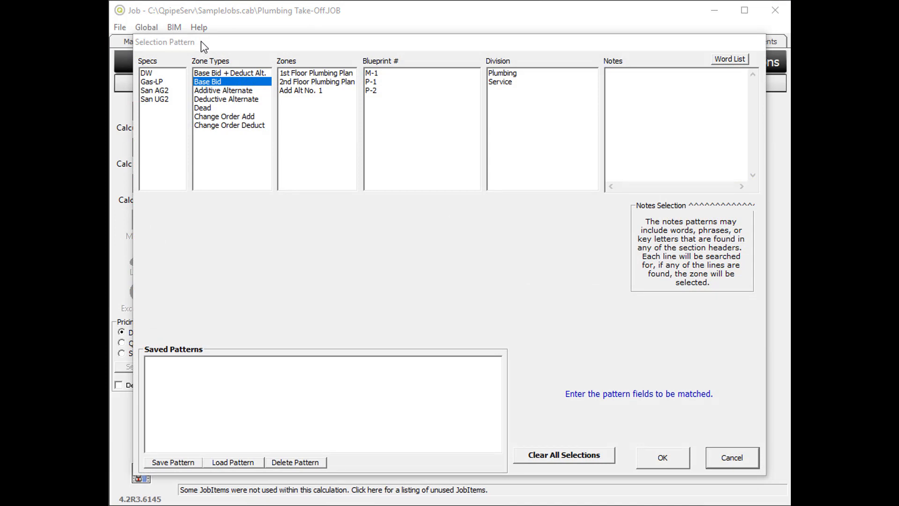
{"action": "left_click", "coordinate": [212, 82]}
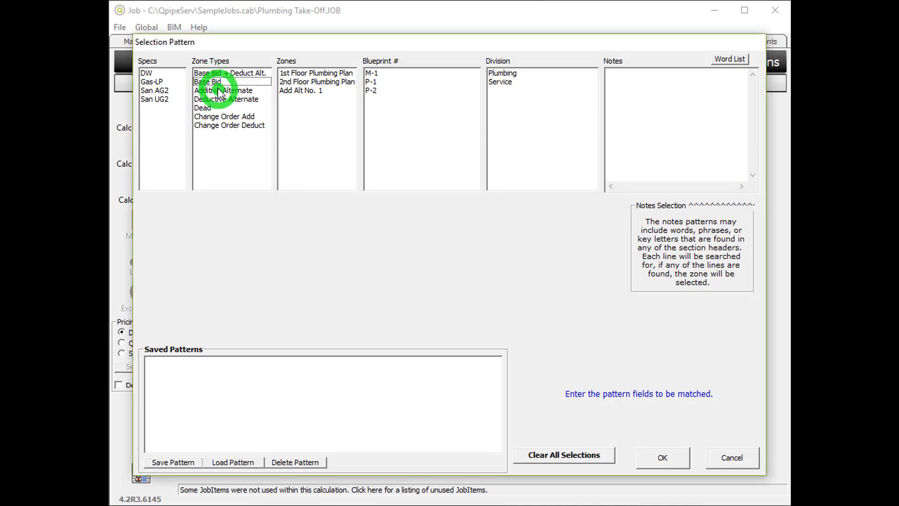
{"action": "left_click", "coordinate": [219, 90]}
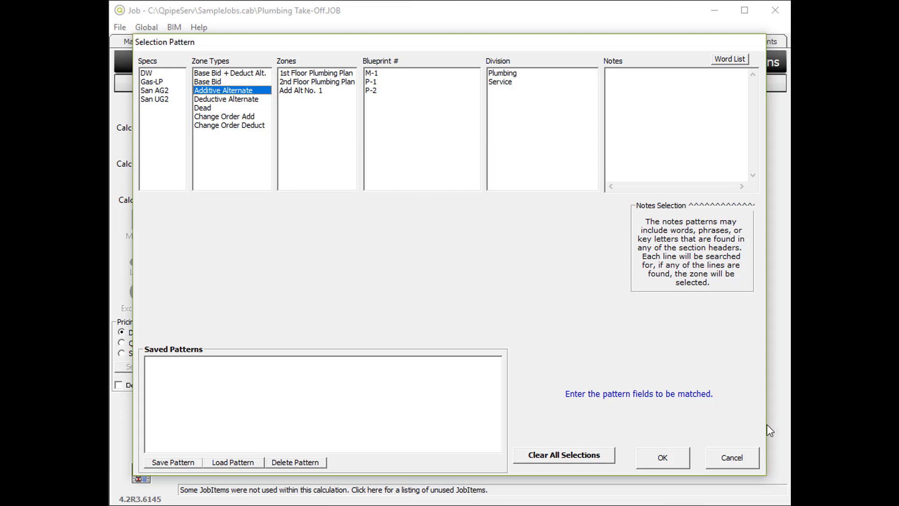
{"action": "left_click", "coordinate": [666, 459]}
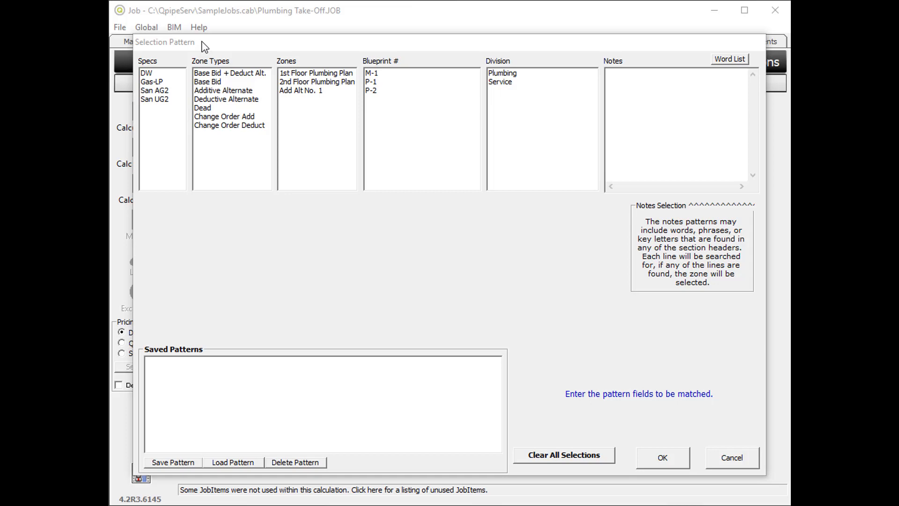
- Add the Gas-LP spec, 1st Floor Plumbing Plan zone and Plumbing division to the selection pattern and confirm it
{"action": "left_click", "coordinate": [160, 83]}
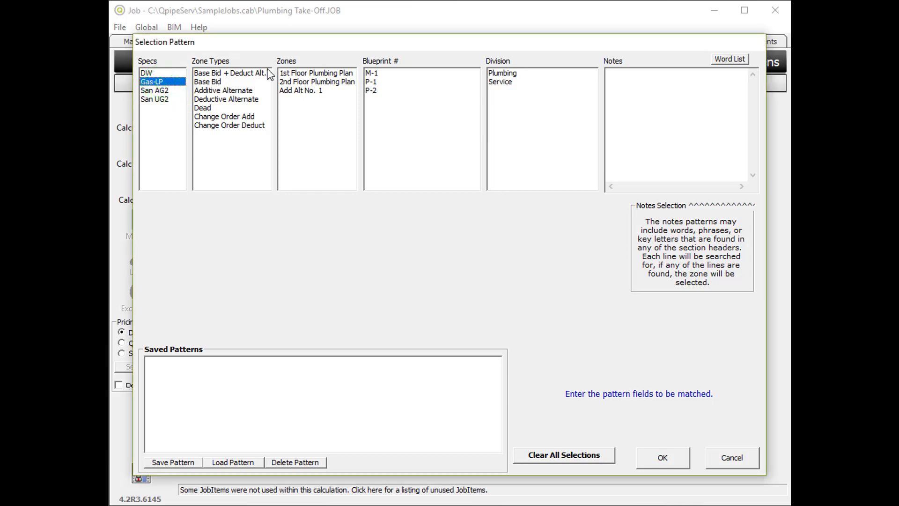
{"action": "left_click", "coordinate": [298, 74]}
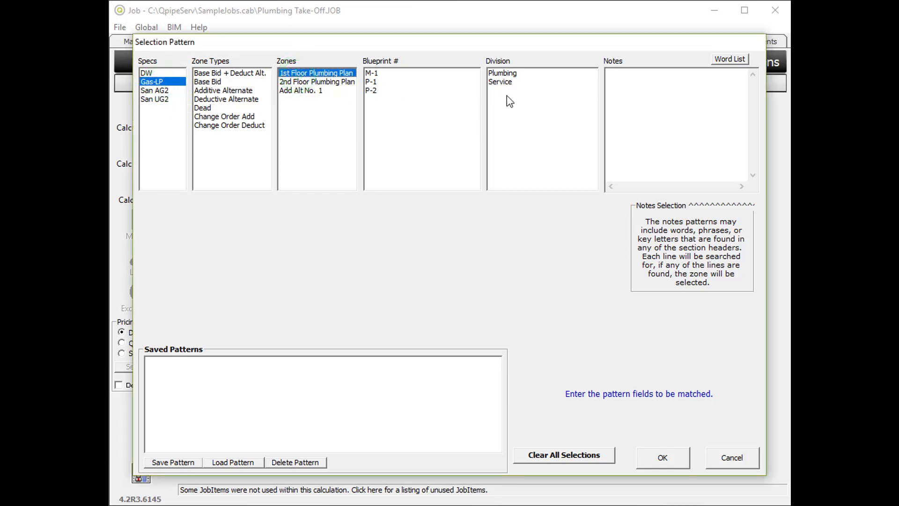
{"action": "left_click", "coordinate": [510, 74]}
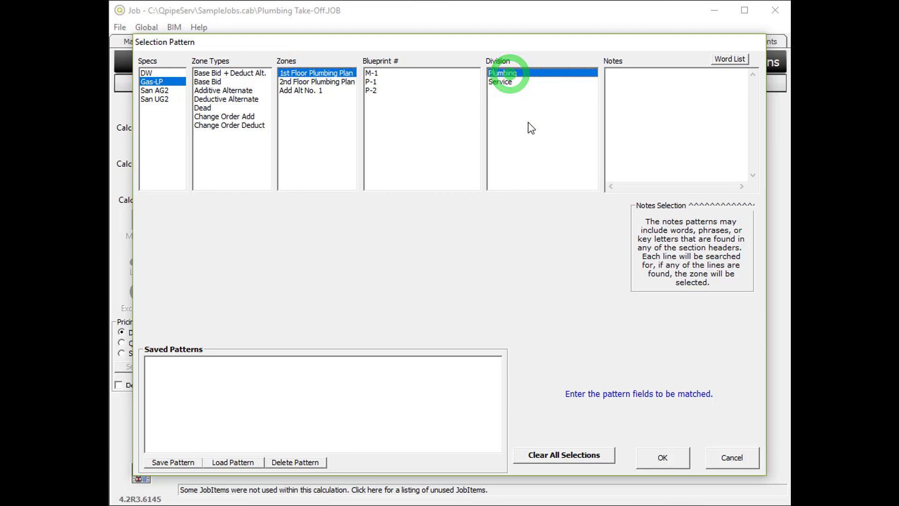
{"action": "left_click", "coordinate": [667, 463]}
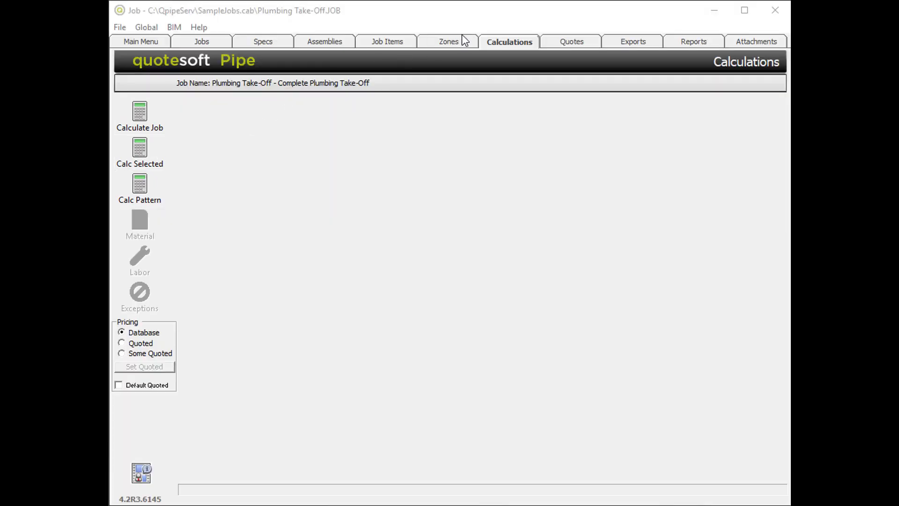
- Open the zones list and check zones 1, 3 and 4
{"action": "left_click", "coordinate": [449, 42]}
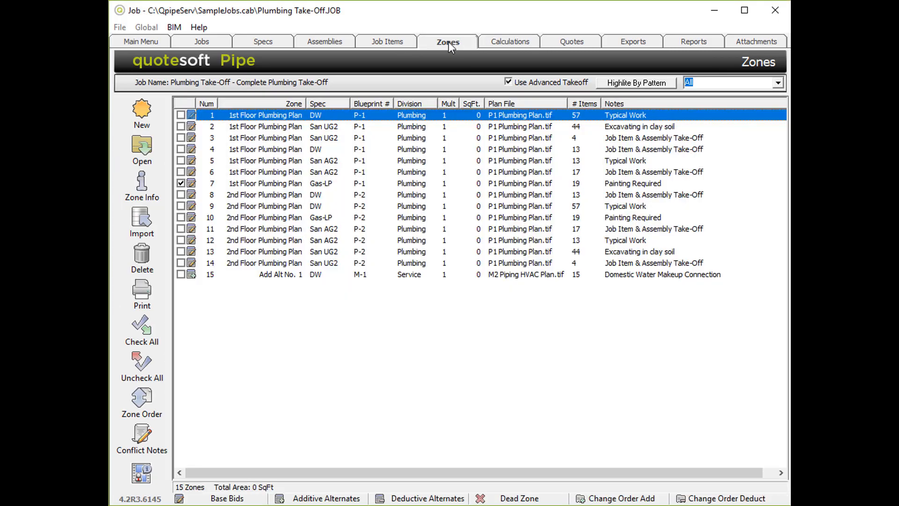
{"action": "left_click", "coordinate": [181, 115]}
{"action": "left_click", "coordinate": [181, 138]}
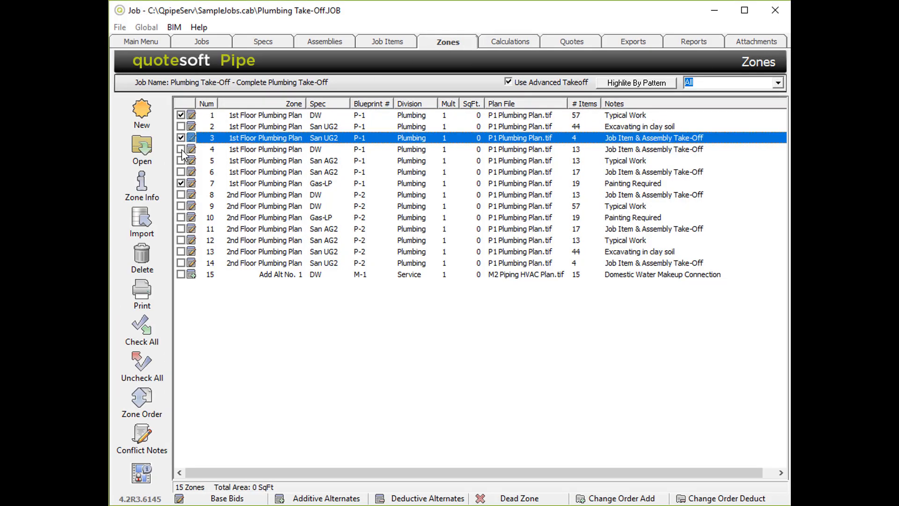
{"action": "left_click", "coordinate": [182, 149]}
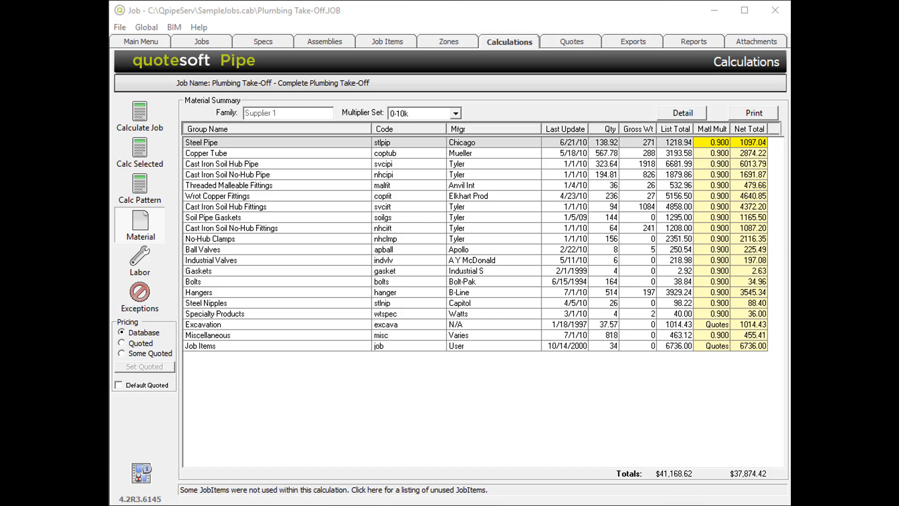
- Review the material summary, labor summary and exceptions of the calculation
{"action": "left_click", "coordinate": [141, 222]}
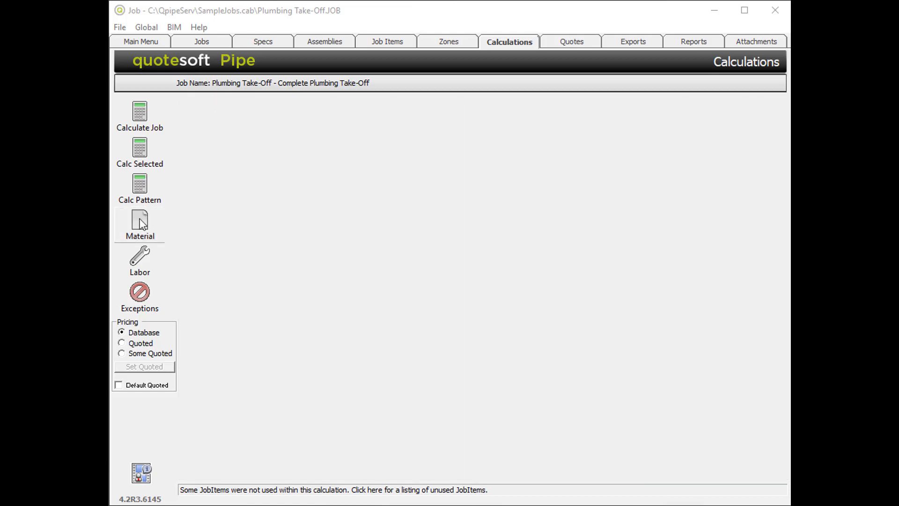
{"action": "left_click", "coordinate": [142, 223]}
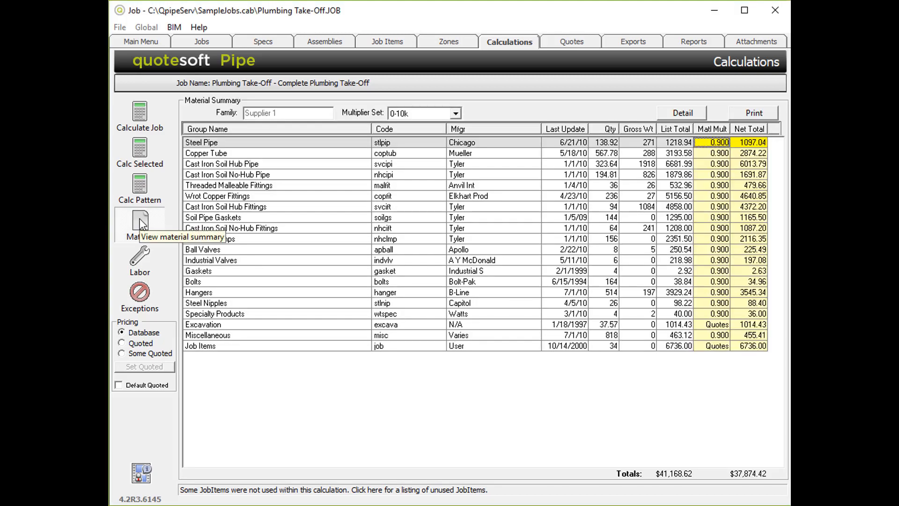
{"action": "left_click", "coordinate": [141, 256]}
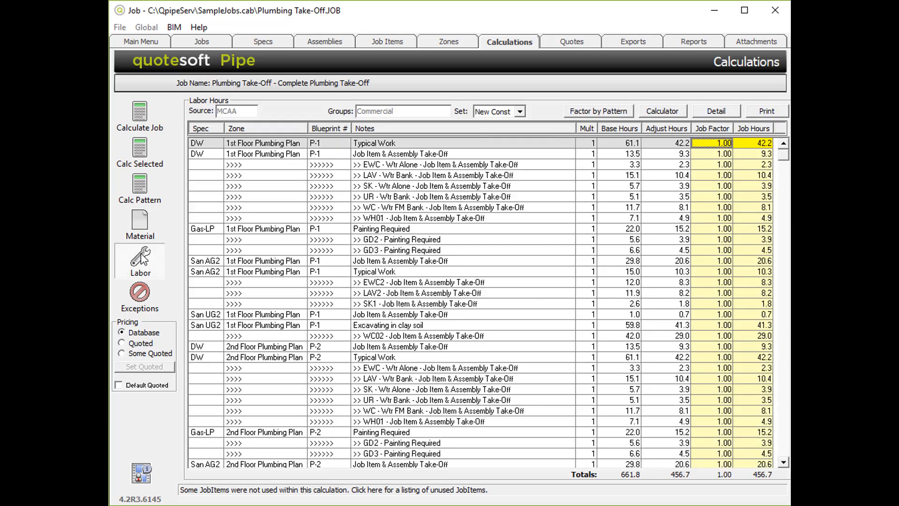
{"action": "left_click", "coordinate": [140, 298]}
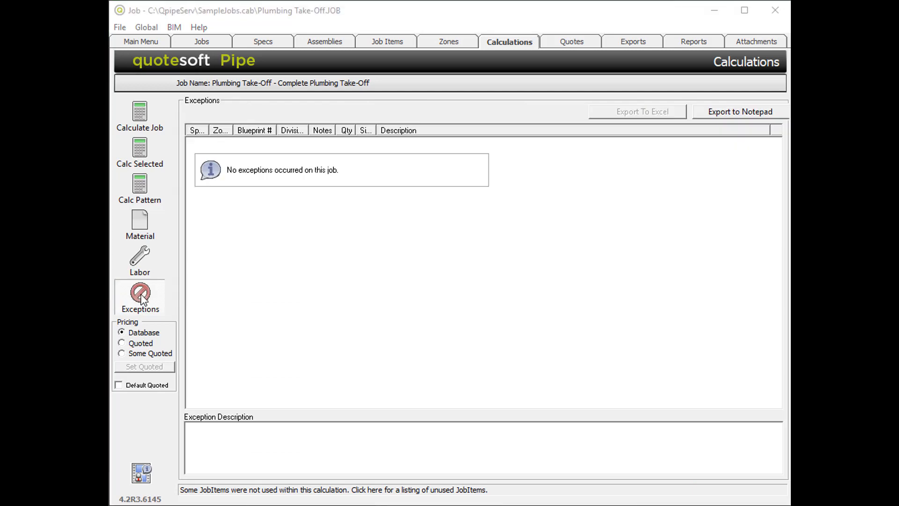
{"action": "left_click", "coordinate": [137, 222]}
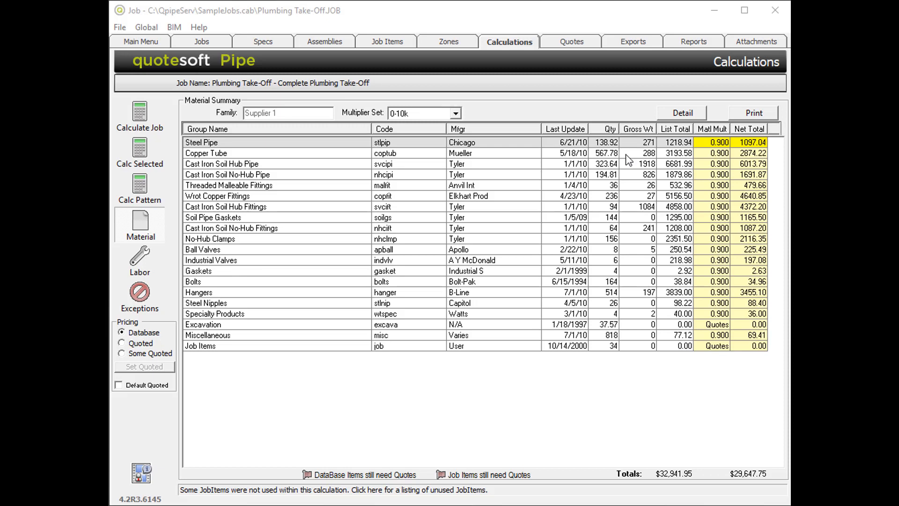
- Select the Copper Tube group and switch the material multiplier set to 11k-50k
{"action": "left_click", "coordinate": [627, 153]}
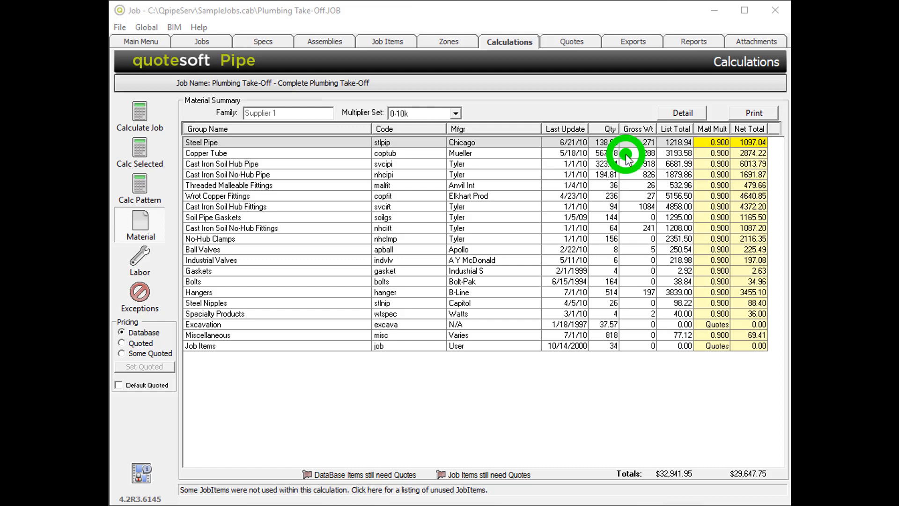
{"action": "left_click", "coordinate": [698, 114]}
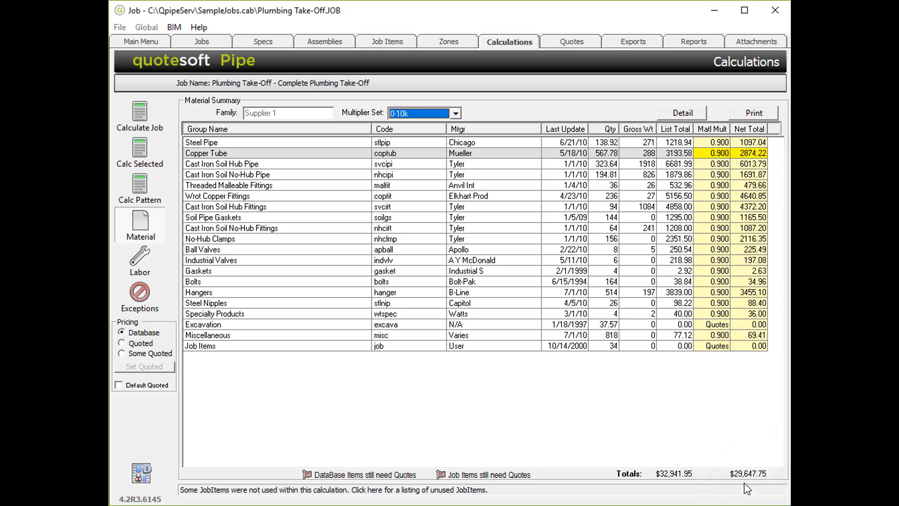
{"action": "left_click", "coordinate": [455, 113]}
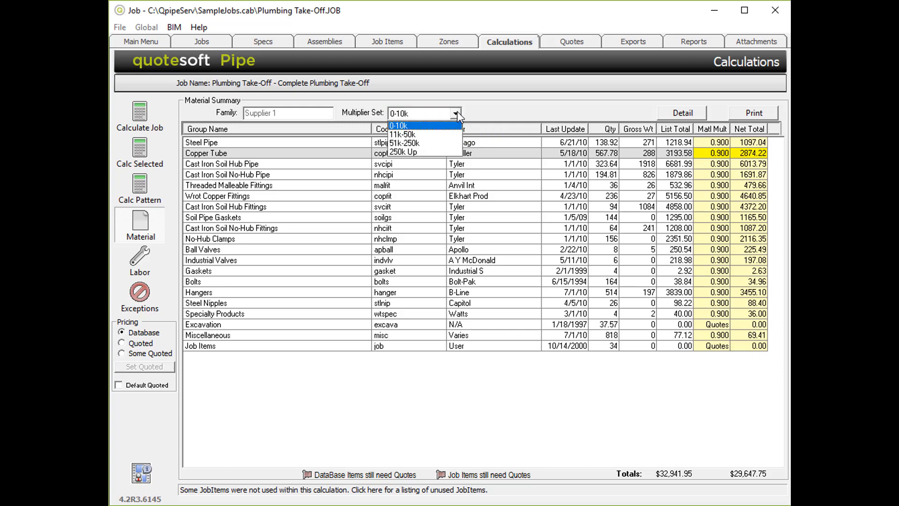
{"action": "left_click", "coordinate": [435, 137]}
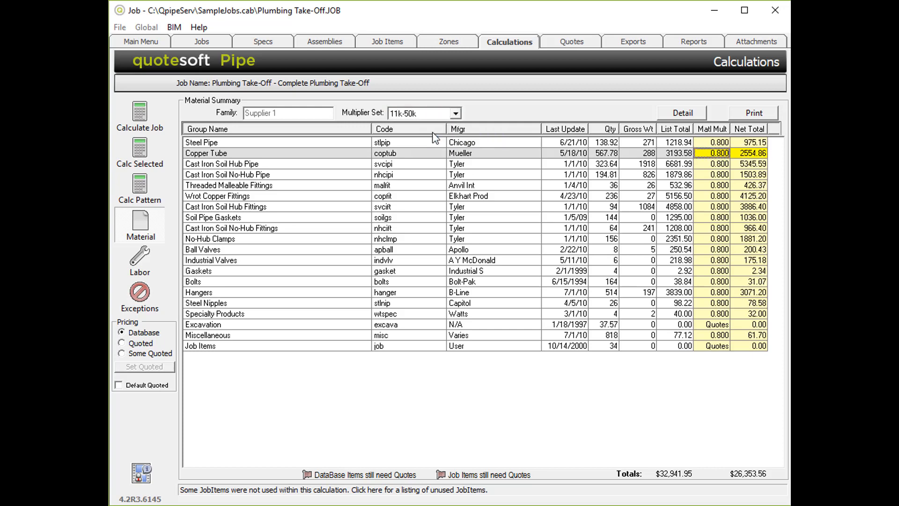
{"action": "left_click", "coordinate": [745, 476]}
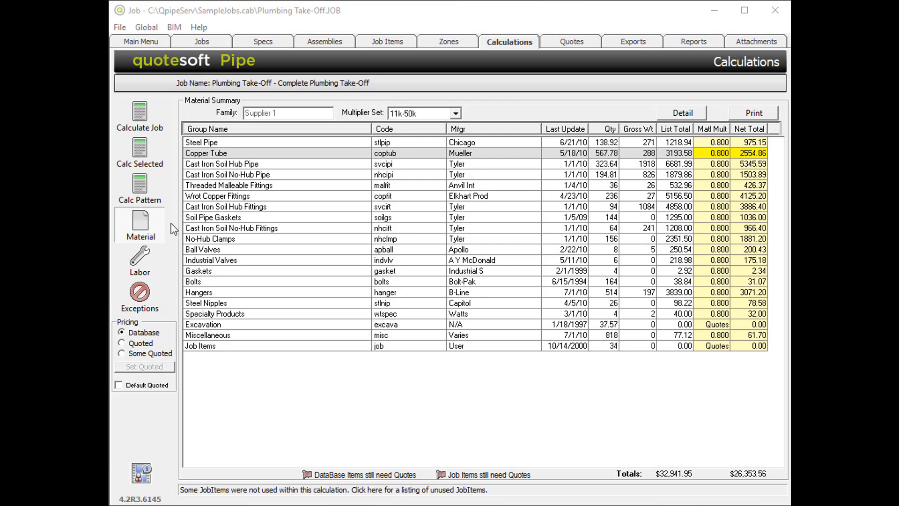
- Open the labor summary, select a labor row, and change the labor set to Renovation
{"action": "left_click", "coordinate": [142, 264]}
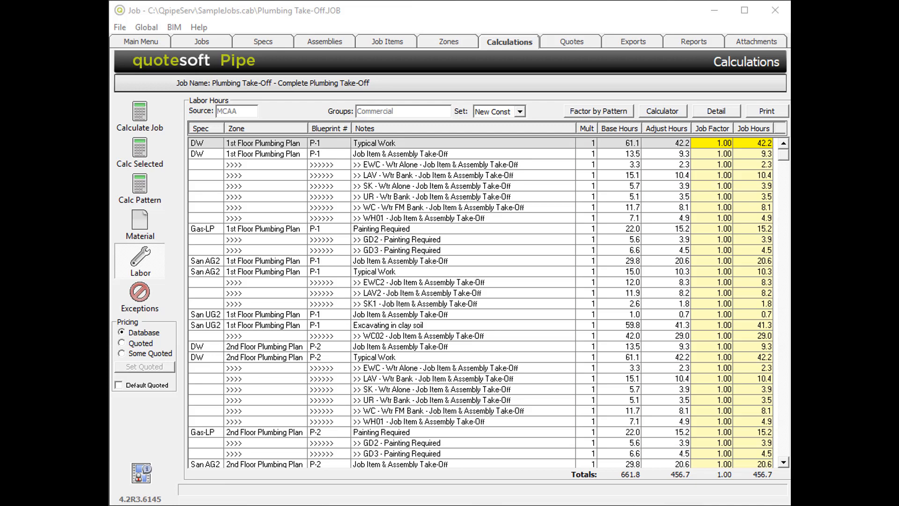
{"action": "left_click", "coordinate": [301, 154]}
{"action": "left_click", "coordinate": [440, 167]}
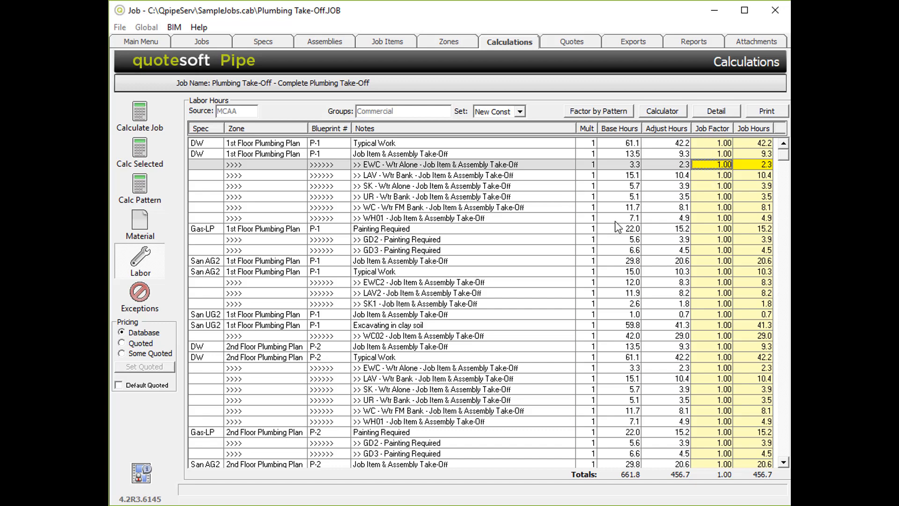
{"action": "left_click", "coordinate": [721, 111]}
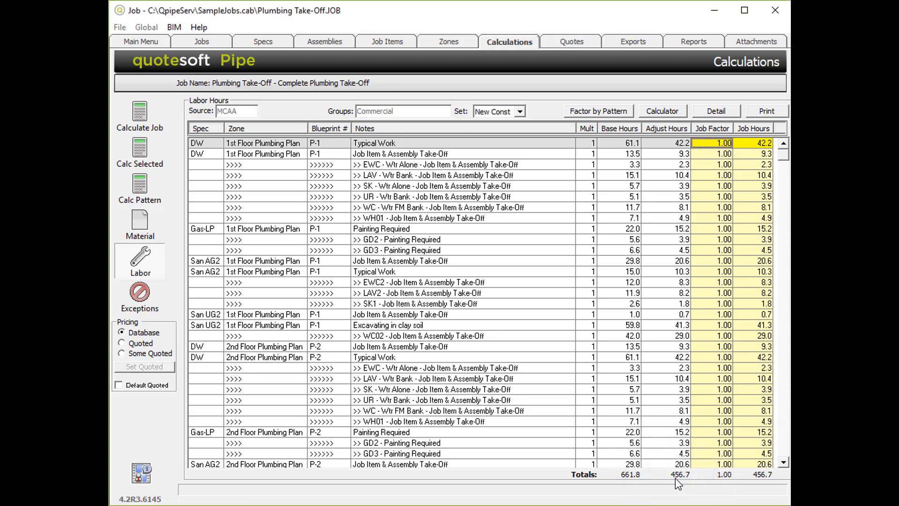
{"action": "left_click", "coordinate": [519, 112]}
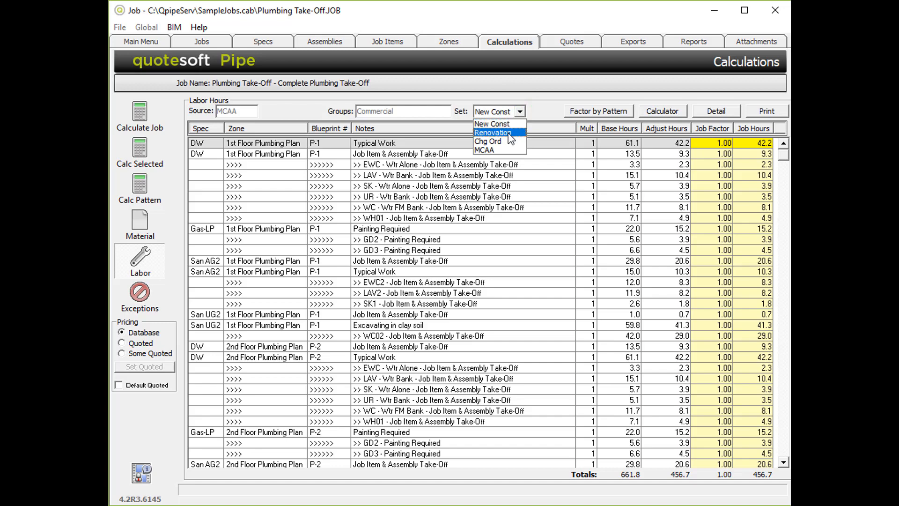
{"action": "left_click", "coordinate": [509, 133]}
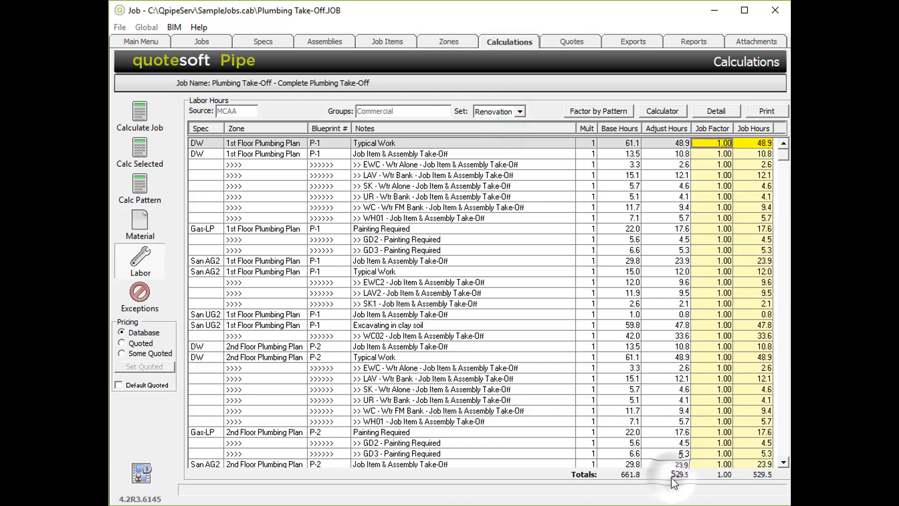
- Review the material summary, labor summary and exceptions again
{"action": "left_click", "coordinate": [140, 224]}
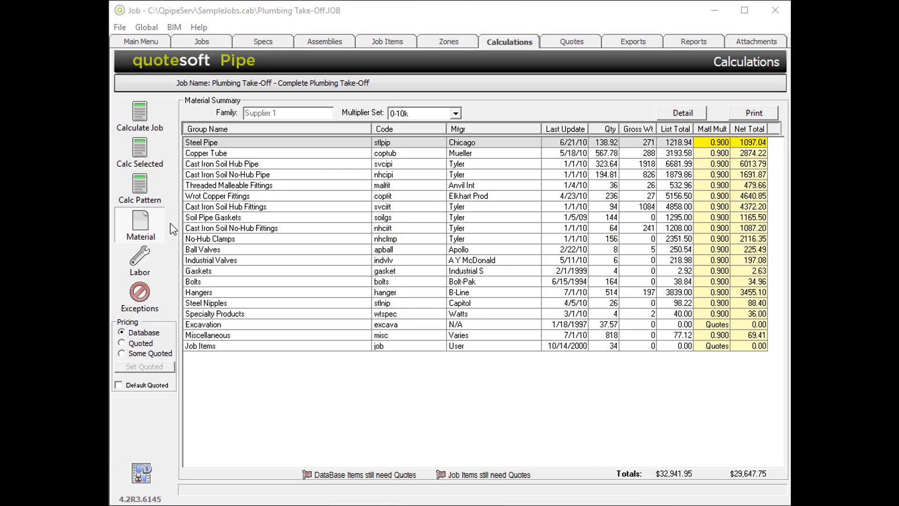
{"action": "left_click", "coordinate": [154, 260]}
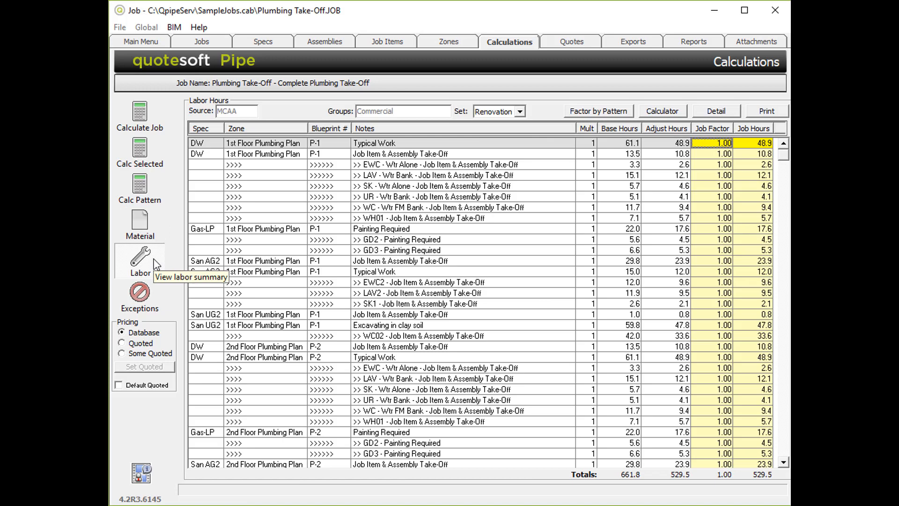
{"action": "left_click", "coordinate": [148, 294]}
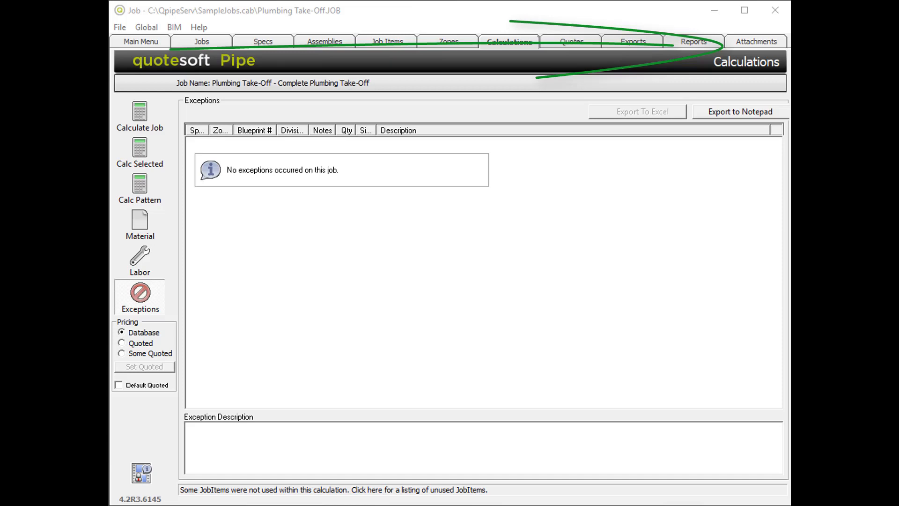
- Browse the Zones, Job Items and Assemblies sections of the job
{"action": "left_click", "coordinate": [449, 43]}
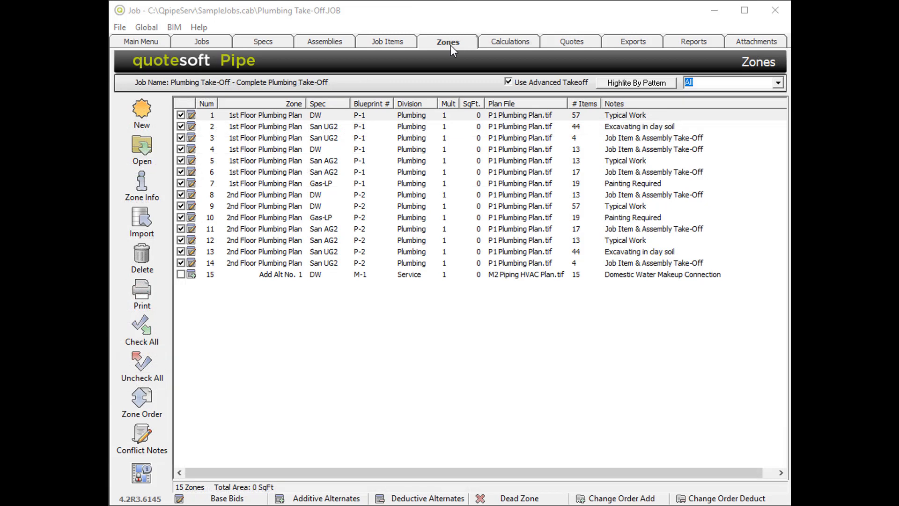
{"action": "left_click", "coordinate": [450, 45]}
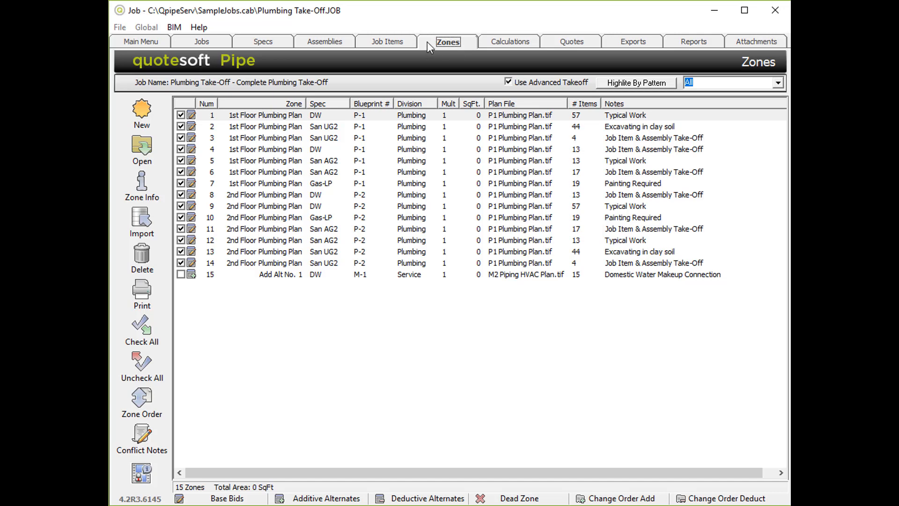
{"action": "left_click", "coordinate": [392, 45]}
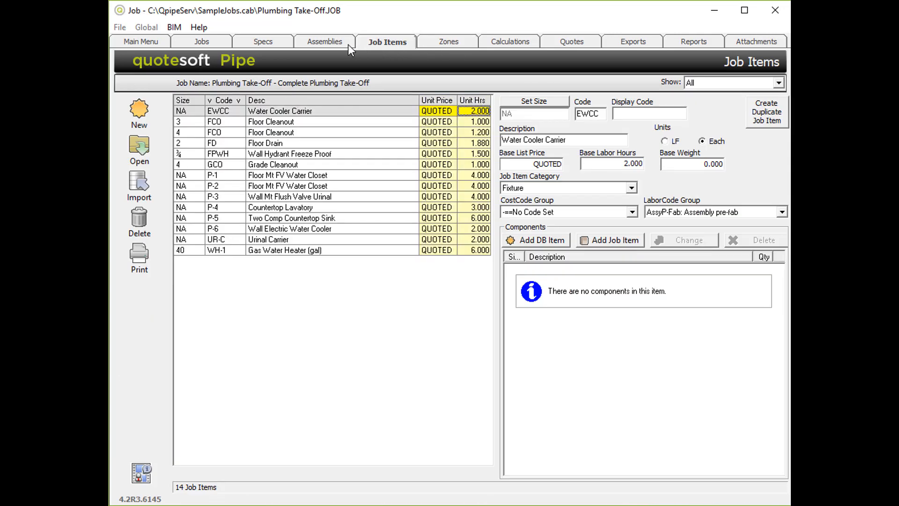
{"action": "left_click", "coordinate": [326, 47]}
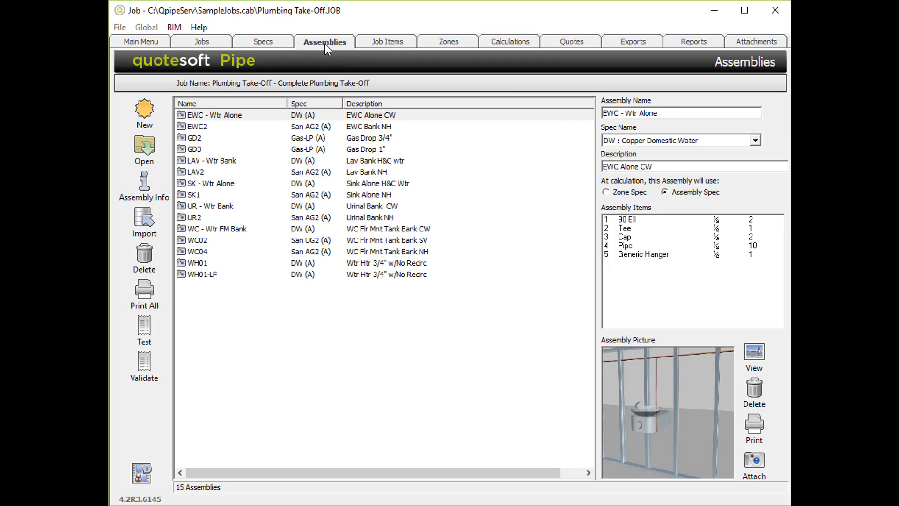
{"action": "left_click", "coordinate": [266, 45]}
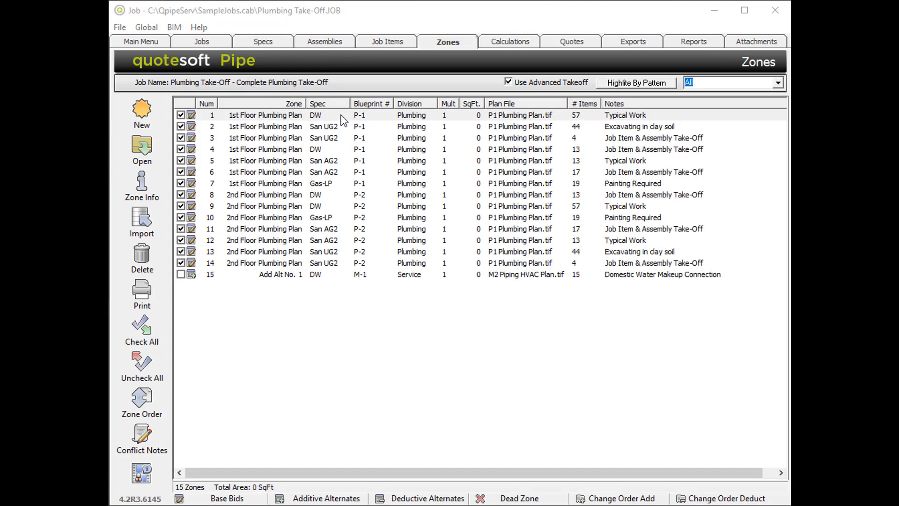
- In the DW Copper Domestic Water spec, change the ball valve class to 70-100 600# Thd
{"action": "left_click", "coordinate": [342, 118]}
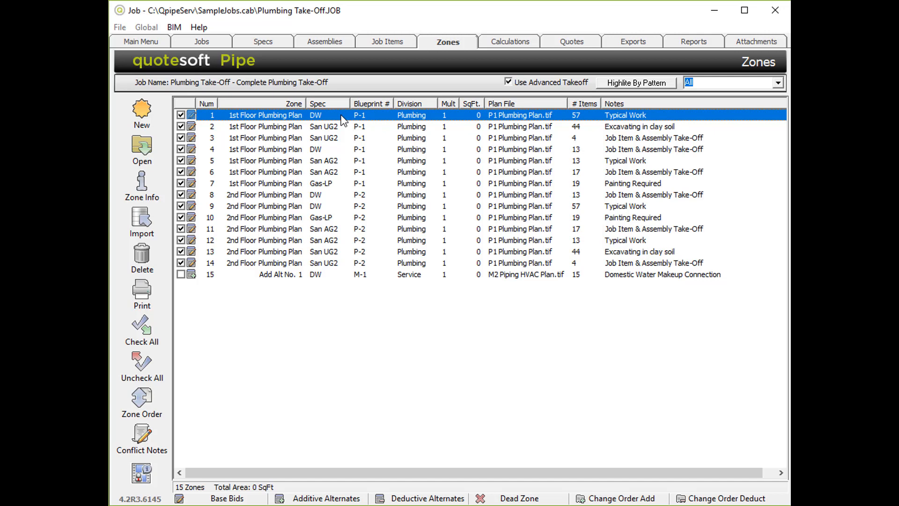
{"action": "left_click", "coordinate": [265, 44]}
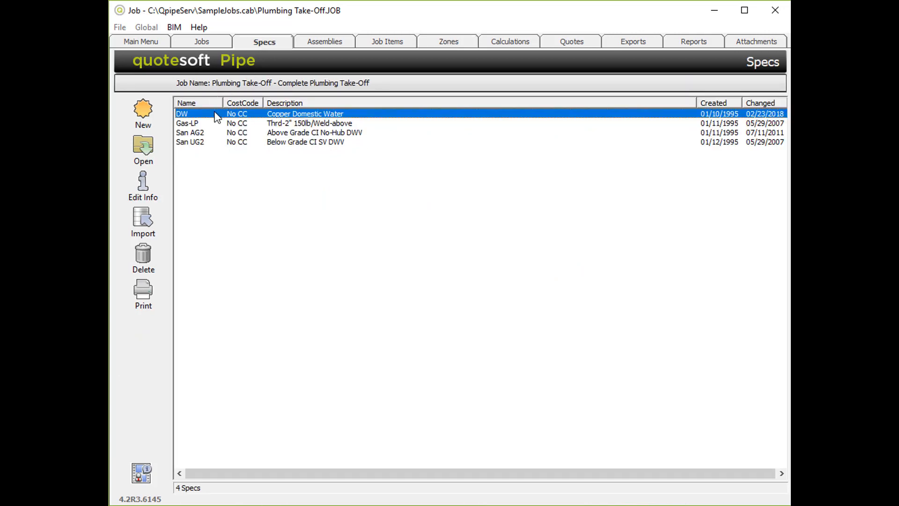
{"action": "left_click", "coordinate": [141, 146]}
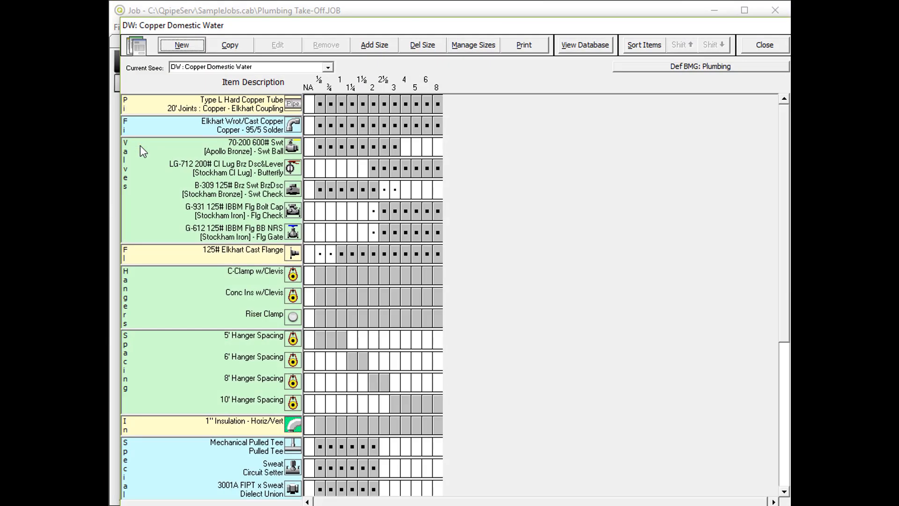
{"action": "left_click", "coordinate": [265, 149]}
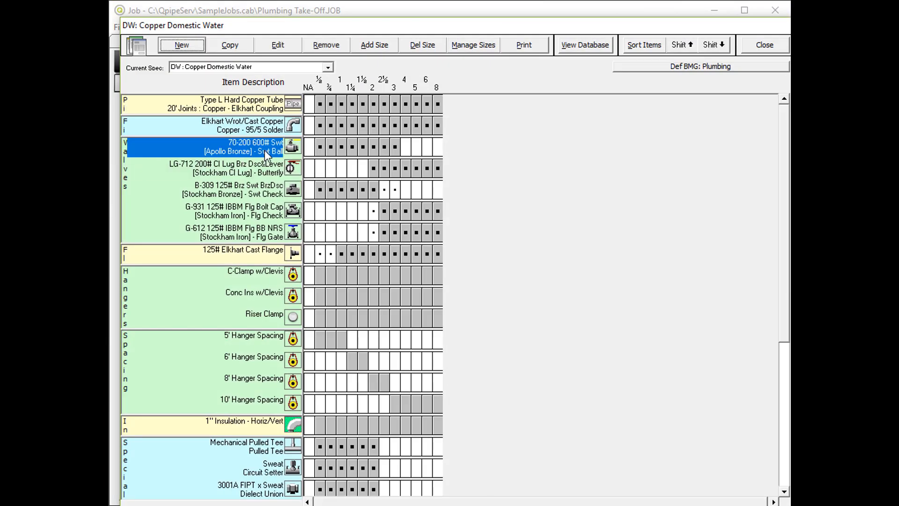
{"action": "left_click", "coordinate": [292, 45]}
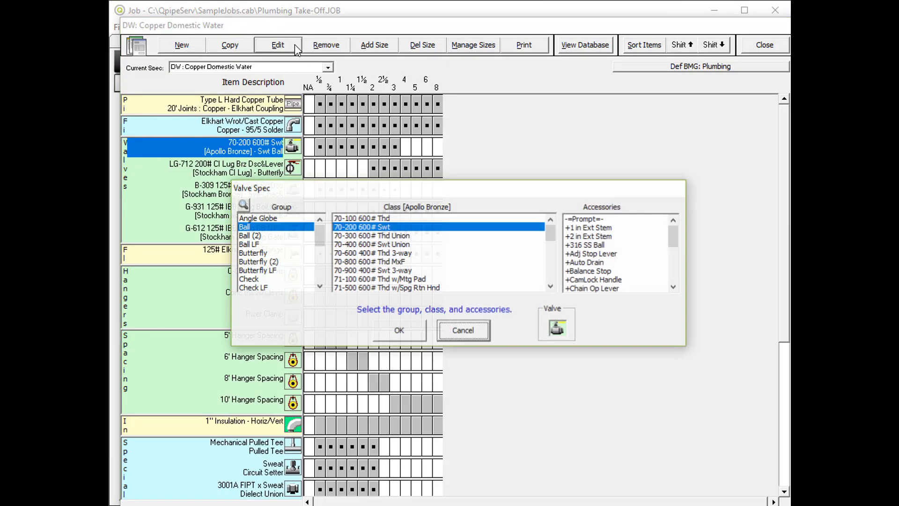
{"action": "left_click", "coordinate": [363, 219]}
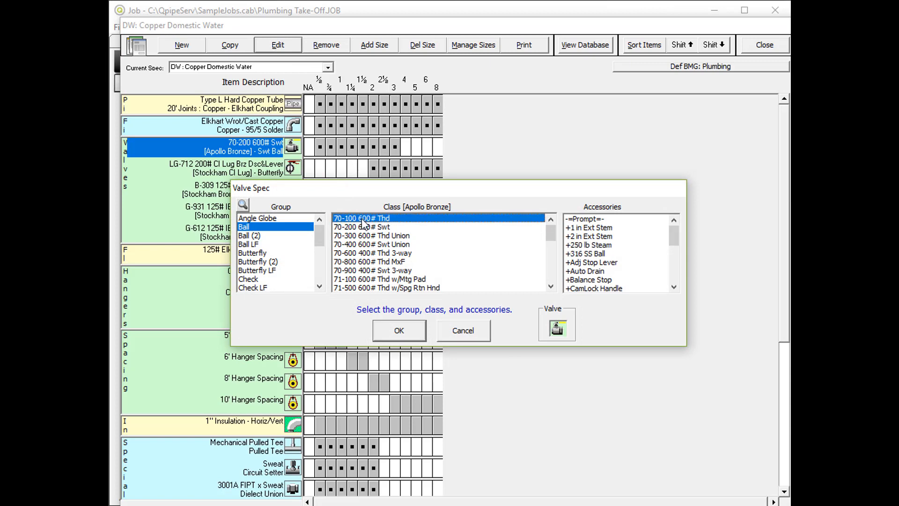
{"action": "left_click", "coordinate": [399, 332]}
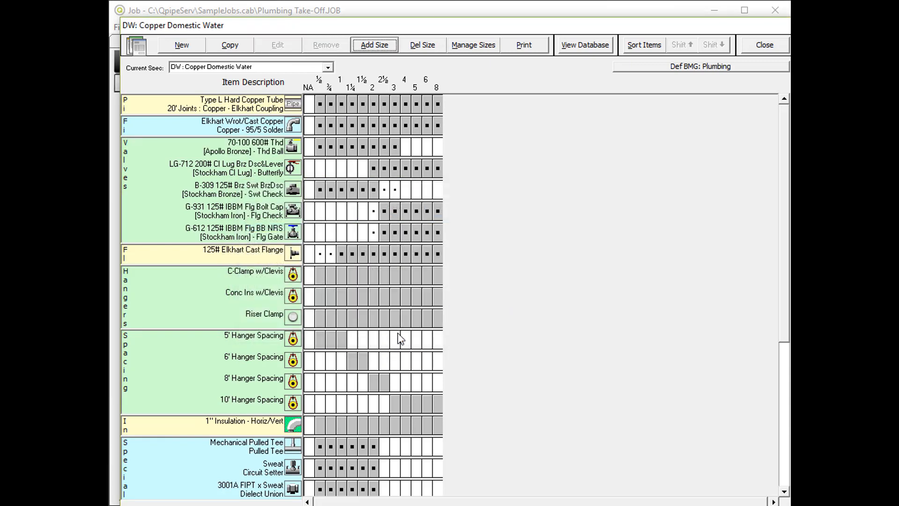
{"action": "left_click", "coordinate": [765, 48]}
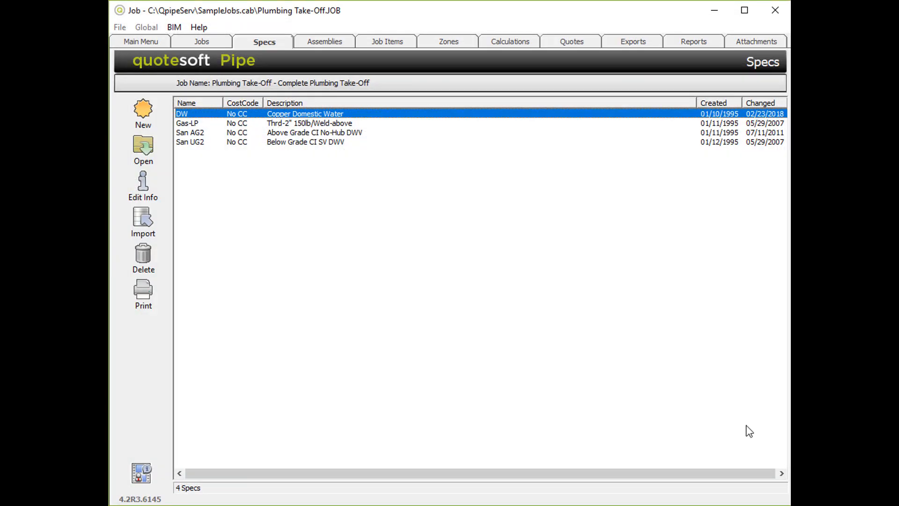
- Calculate the selected zone and dismiss the exceptions warning
{"action": "left_click", "coordinate": [516, 42]}
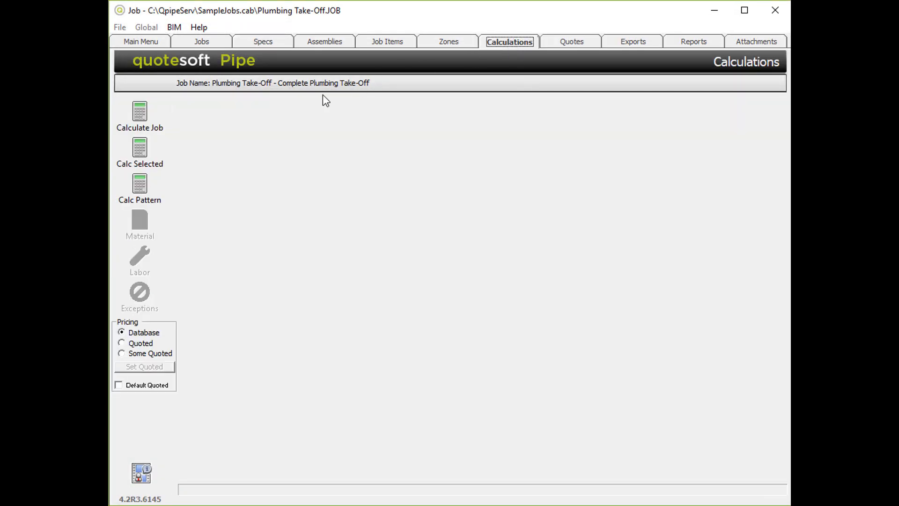
{"action": "left_click", "coordinate": [143, 149]}
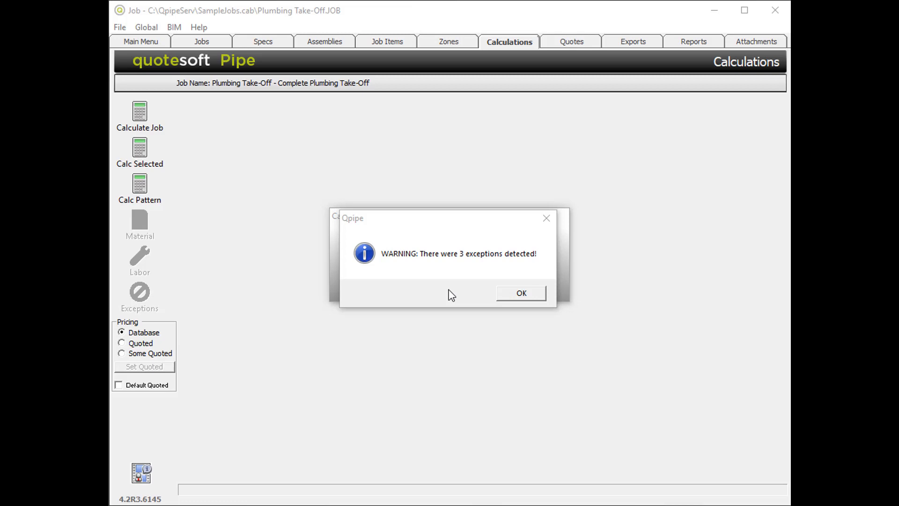
{"action": "left_click", "coordinate": [515, 294]}
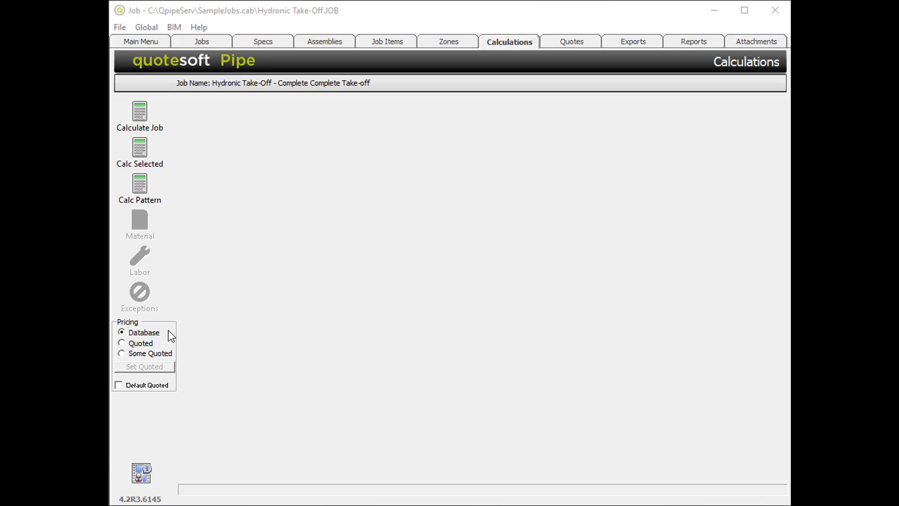
- Switch the job's pricing to Quoted prices
{"action": "left_click", "coordinate": [124, 333]}
{"action": "left_click", "coordinate": [126, 346]}
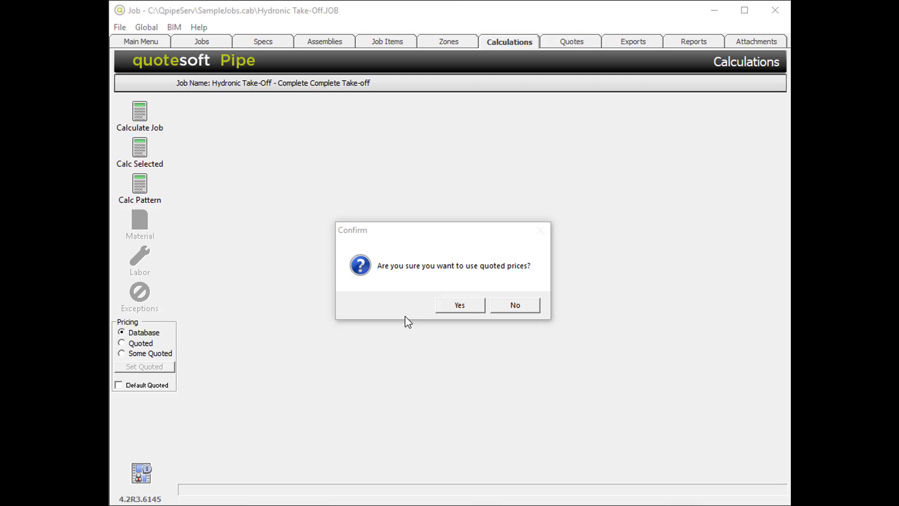
{"action": "left_click", "coordinate": [460, 305]}
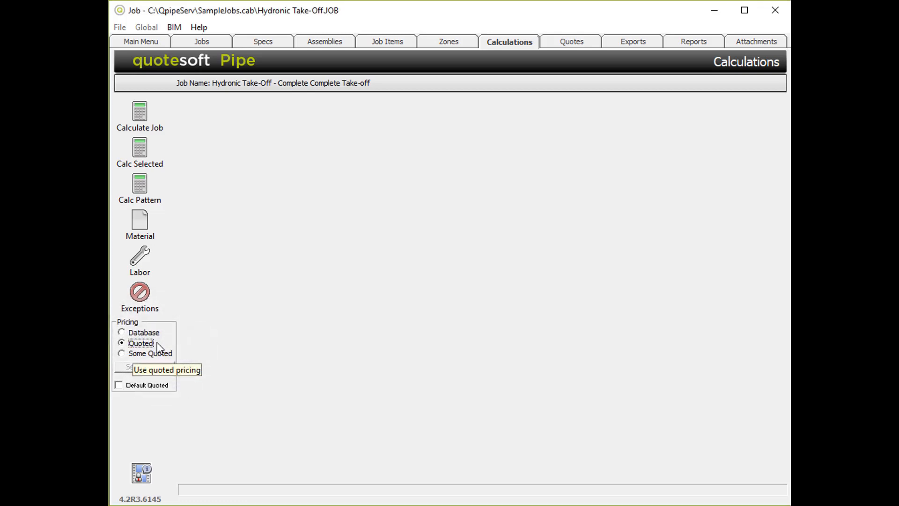
- Set pricing to Some Quoted, adding the Wrot Copper Fittings and Copper Tube material groups, and save
{"action": "left_click", "coordinate": [575, 41]}
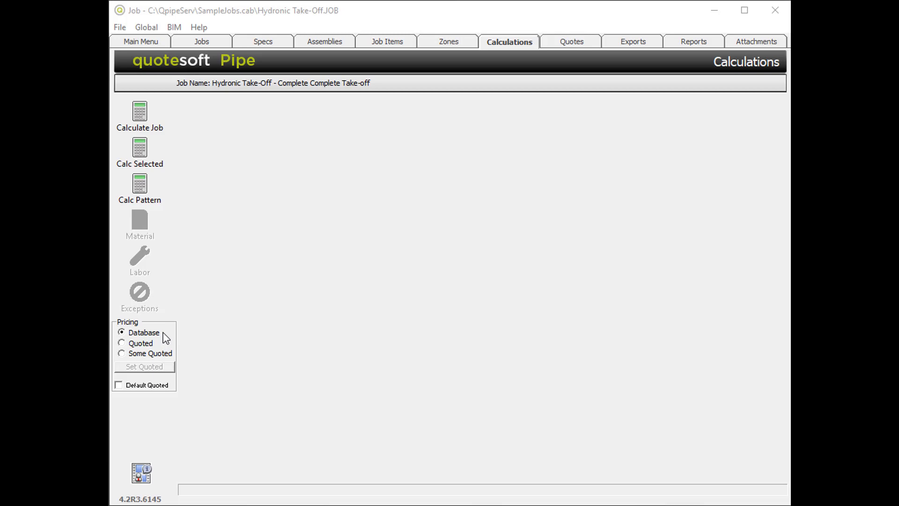
{"action": "left_click", "coordinate": [128, 355]}
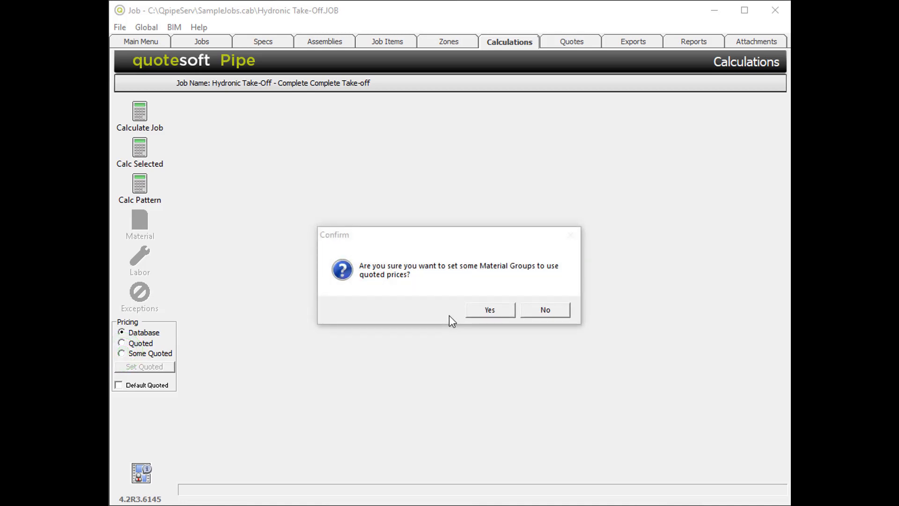
{"action": "left_click", "coordinate": [490, 310]}
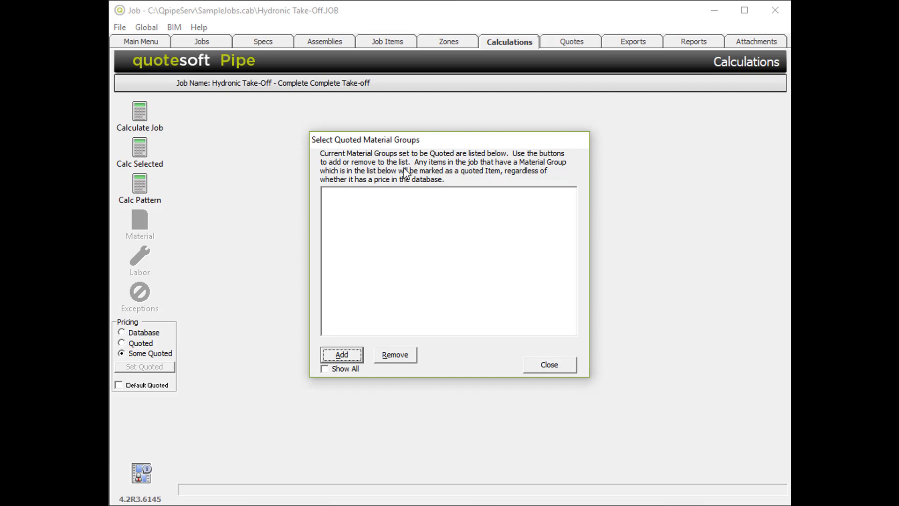
{"action": "left_click", "coordinate": [341, 356]}
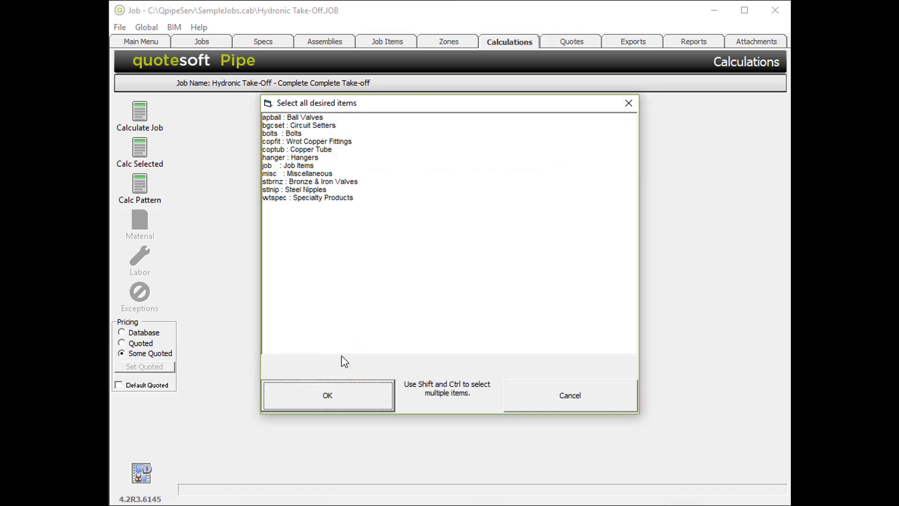
{"action": "left_click", "coordinate": [327, 143]}
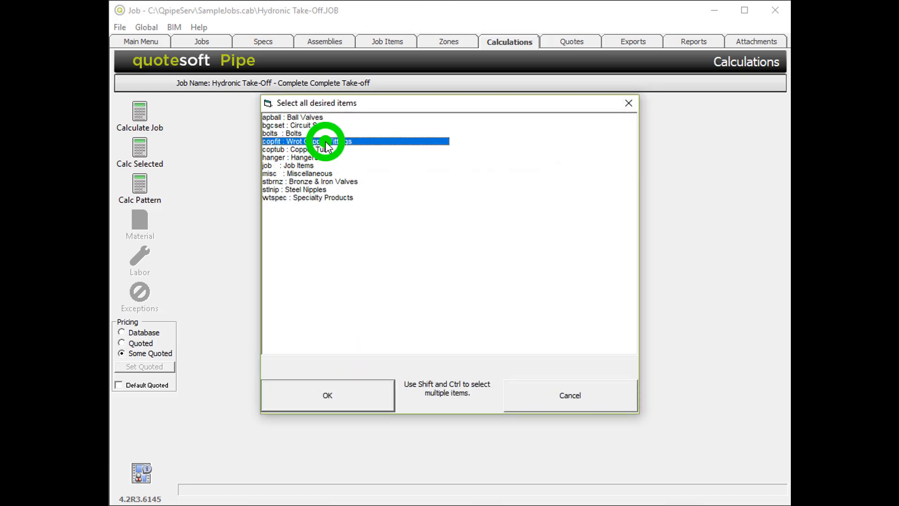
{"action": "left_click", "coordinate": [323, 150], "text": "ctrl"}
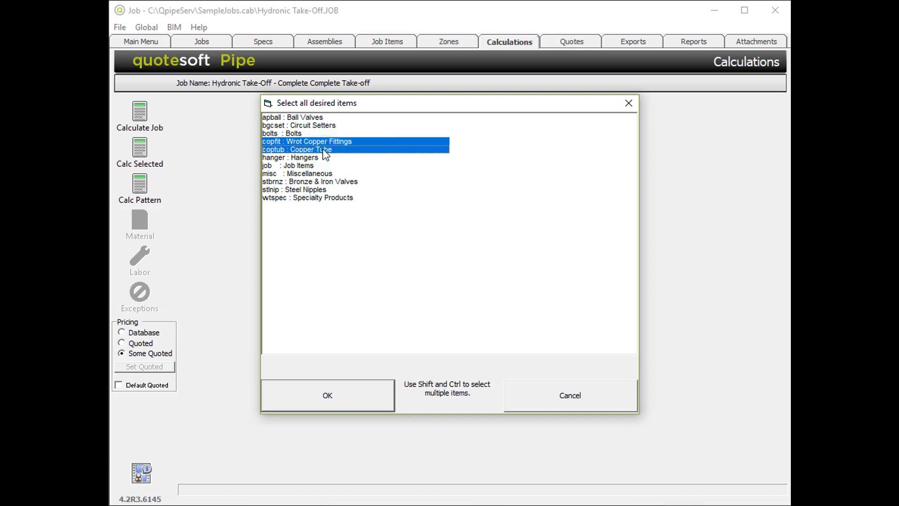
{"action": "left_click", "coordinate": [330, 398]}
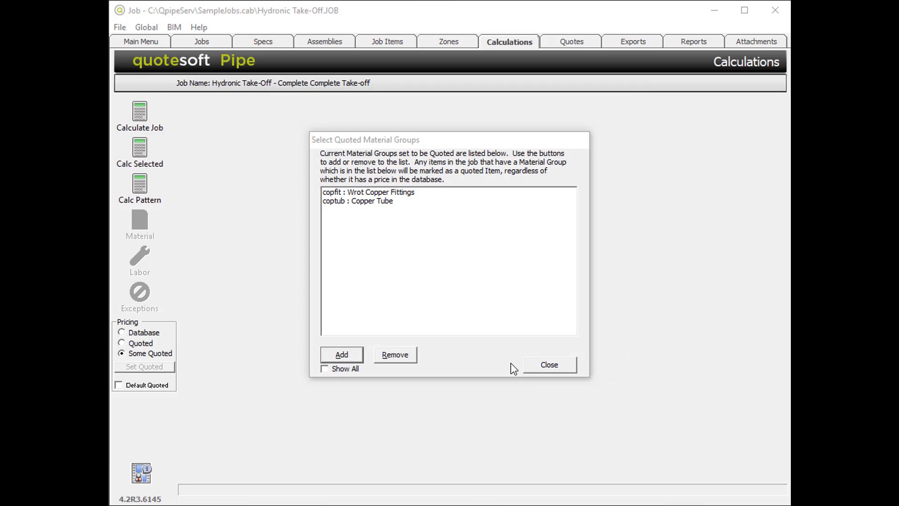
{"action": "left_click", "coordinate": [546, 365]}
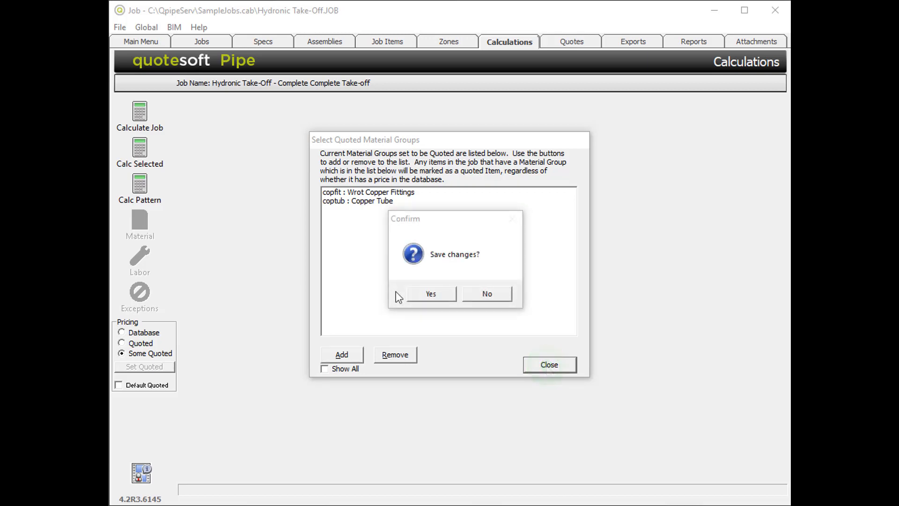
{"action": "left_click", "coordinate": [435, 293]}
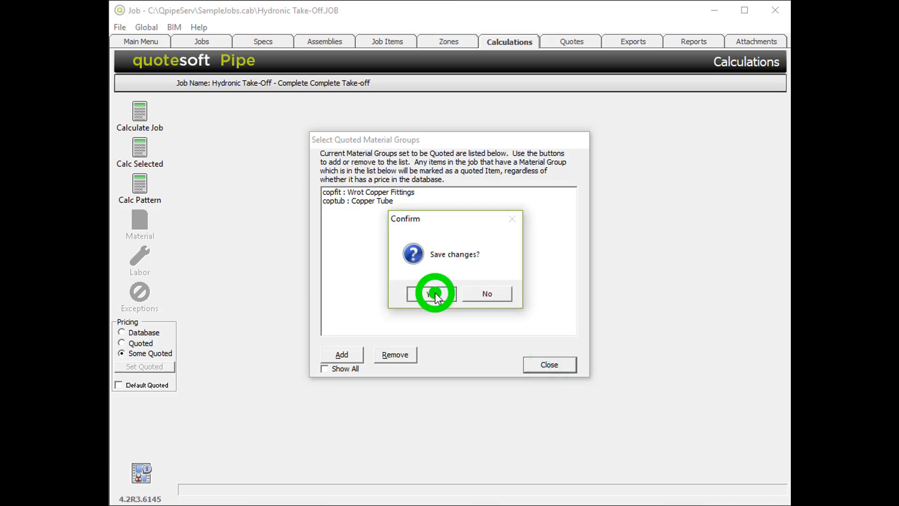